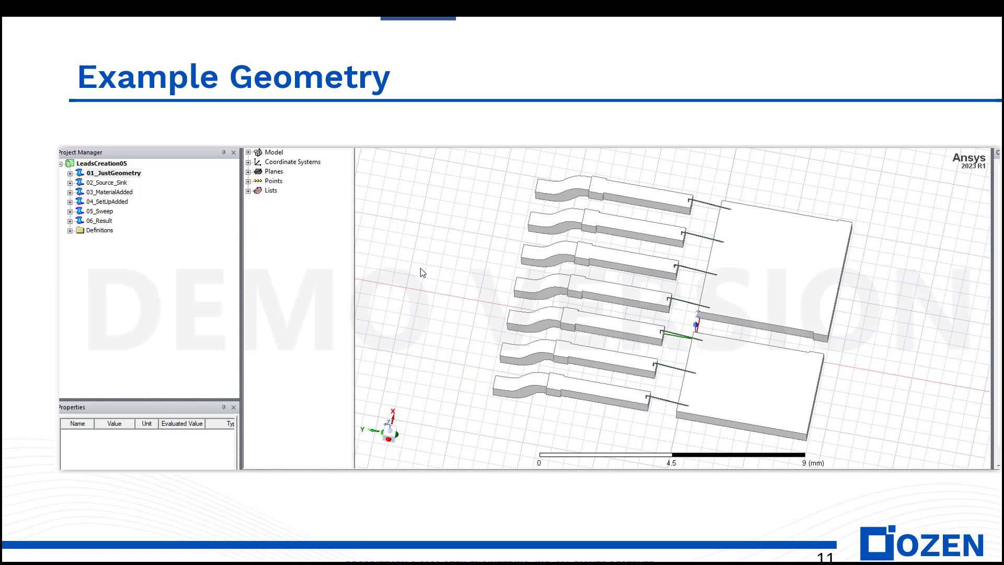
# Switch to Ansys Electronics Desktop and open the 01_JustGeometry design
pyautogui.hotkey('alt', 'Tab')
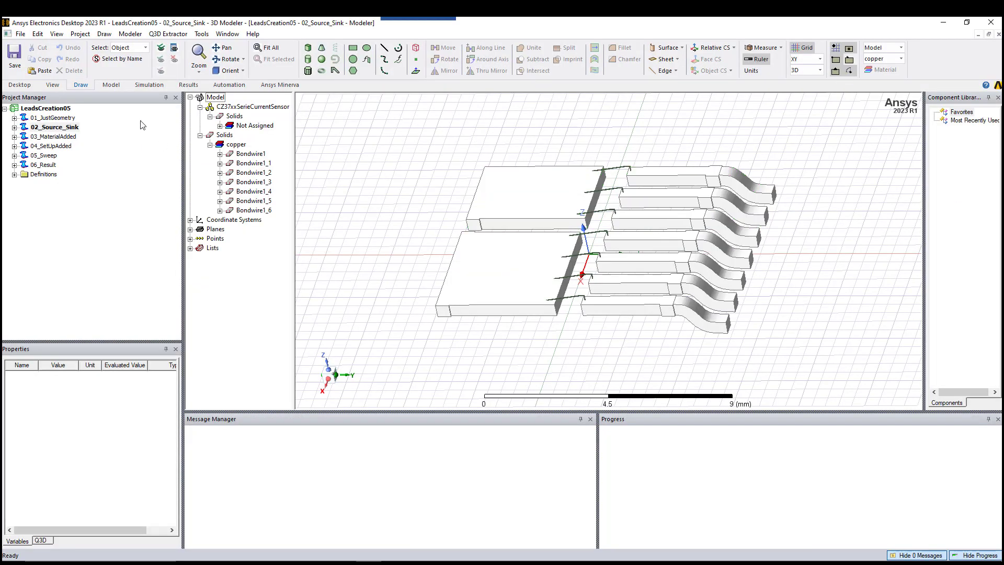
pyautogui.doubleClick(74, 118)
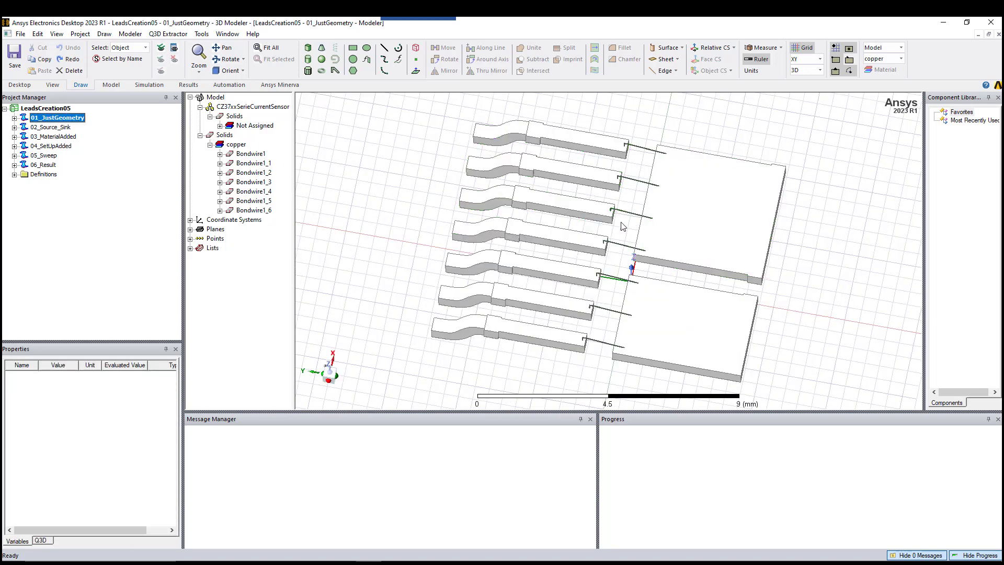
# Open the 02_Source_Sink design and expand its nets to examine the assigned sources and sinks
pyautogui.doubleClick(45, 127)
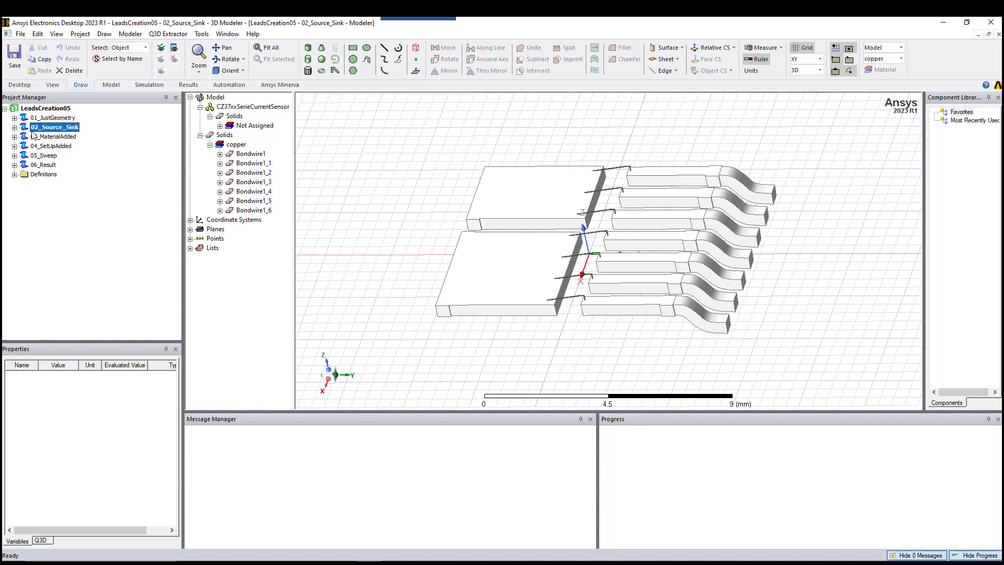
pyautogui.click(15, 127)
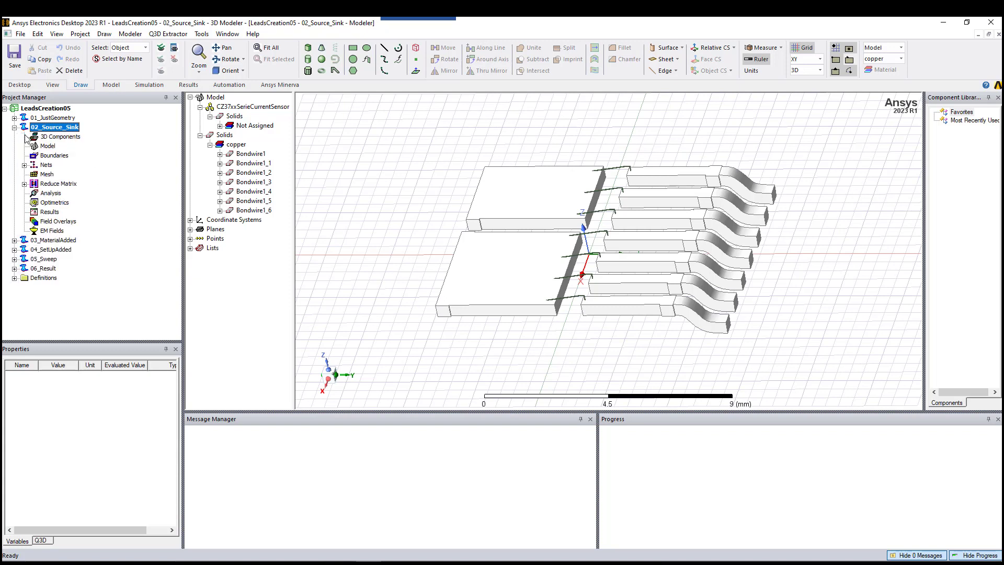
pyautogui.click(24, 165)
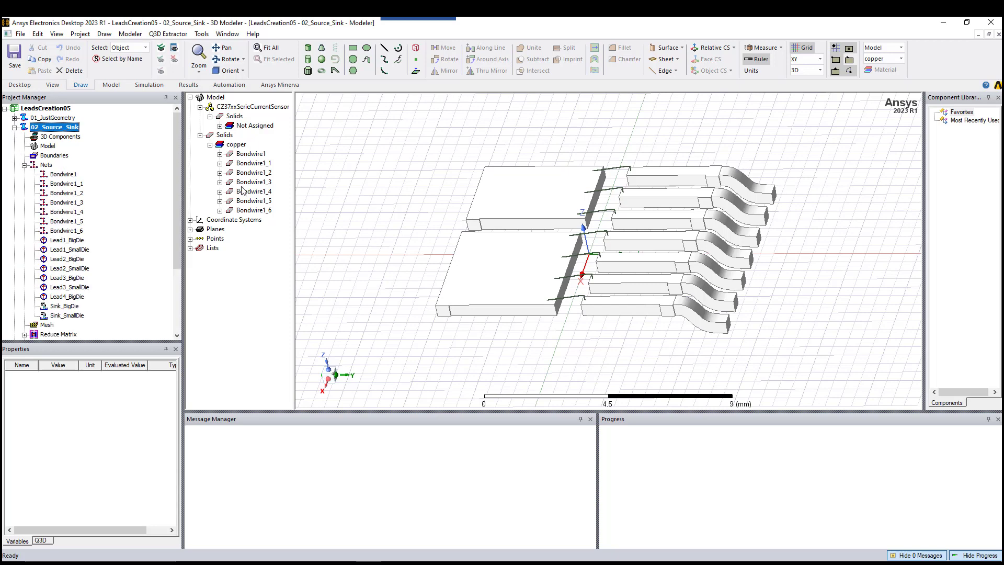
pyautogui.click(792, 265)
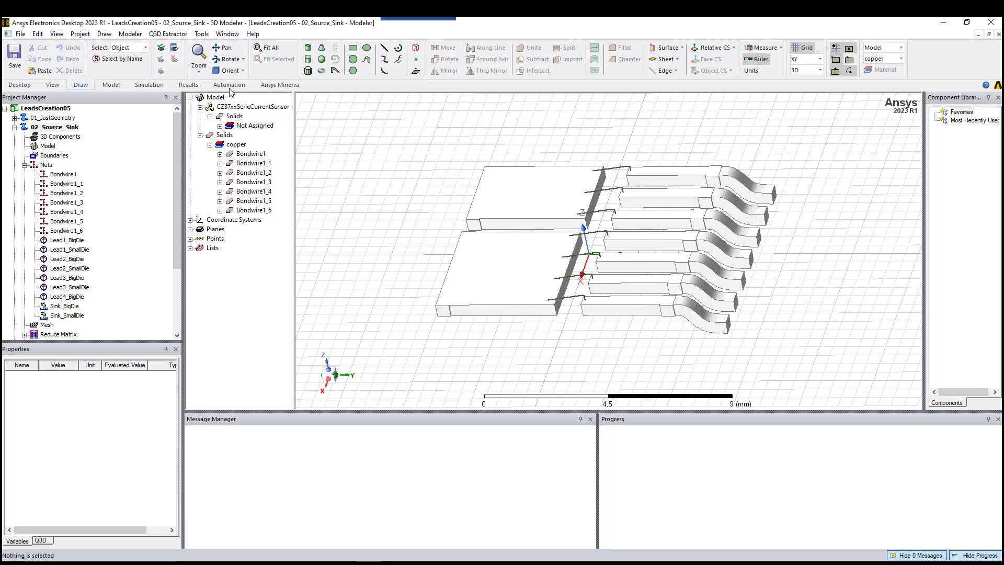
# Set the selection mode to Face and assign a constant-voltage source named Source1 to the end face of the middle lead
pyautogui.click(144, 47)
pyautogui.click(135, 95)
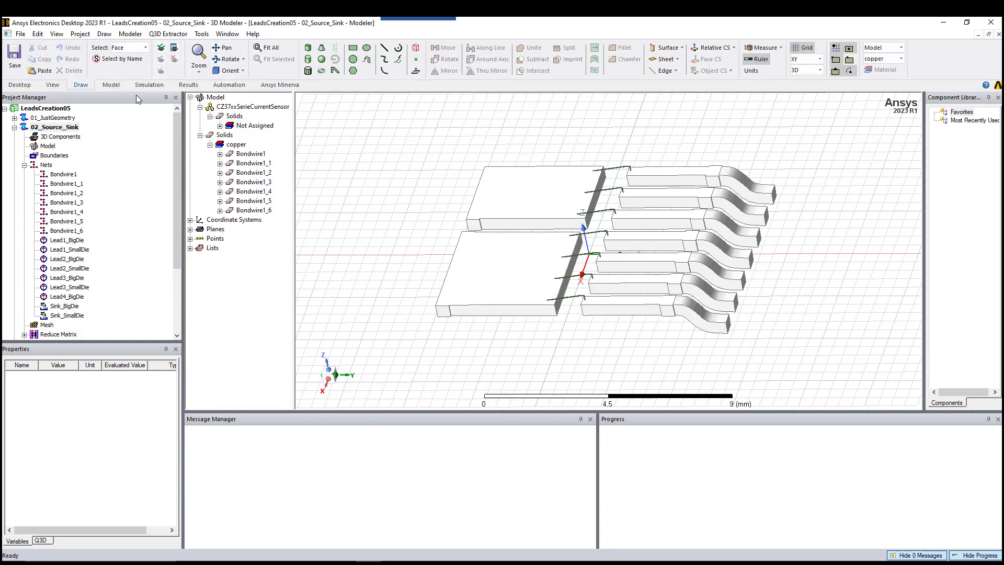
pyautogui.click(752, 260)
pyautogui.rightClick(752, 260)
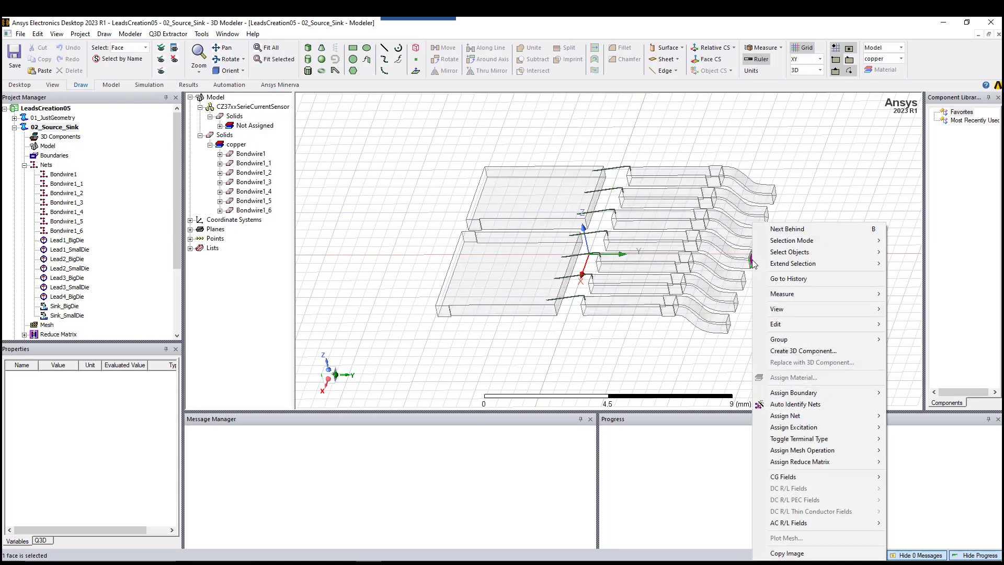
pyautogui.moveTo(868, 432)
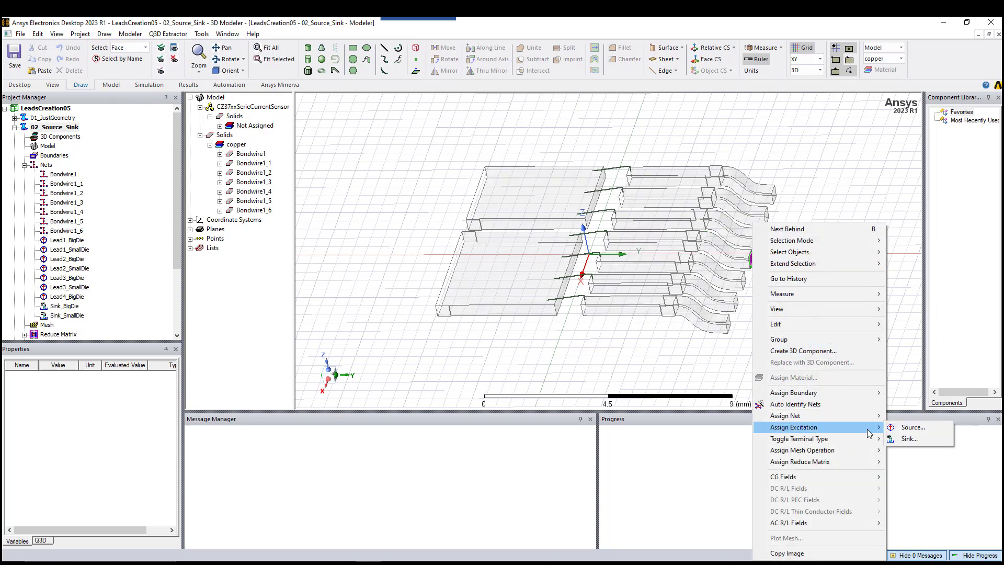
pyautogui.click(910, 428)
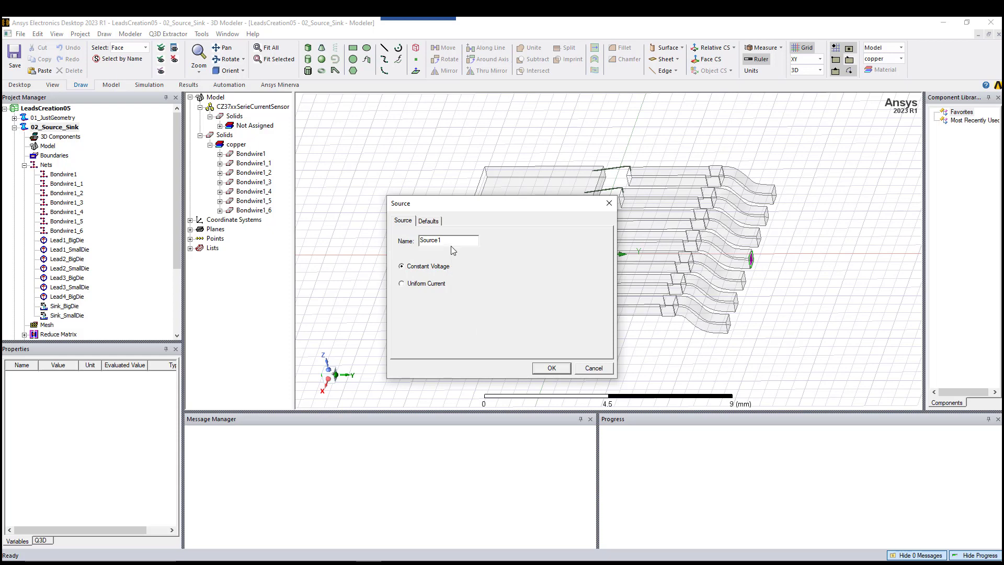
pyautogui.click(568, 369)
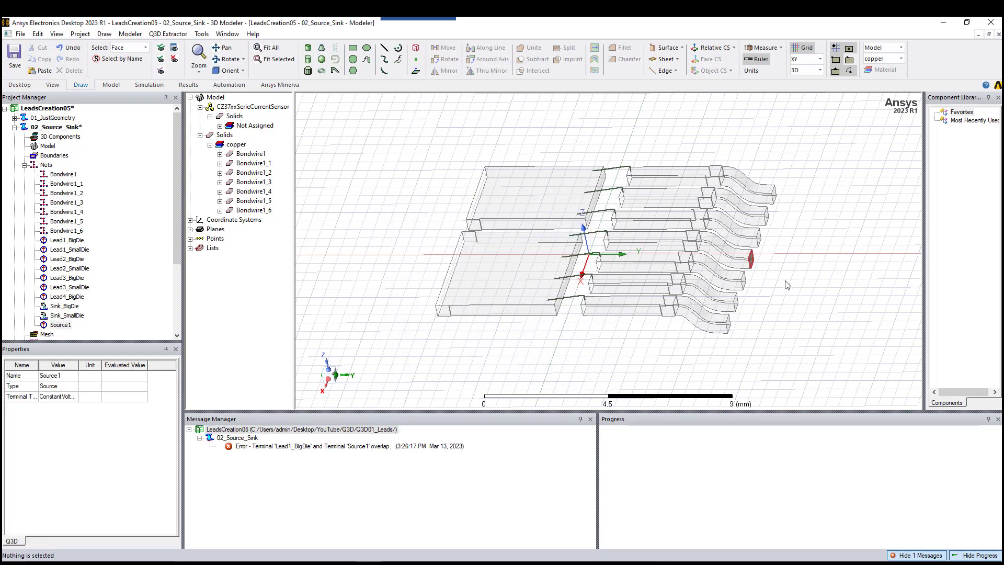
# Undo the Source1 assignment on the middle lead
pyautogui.click(761, 245)
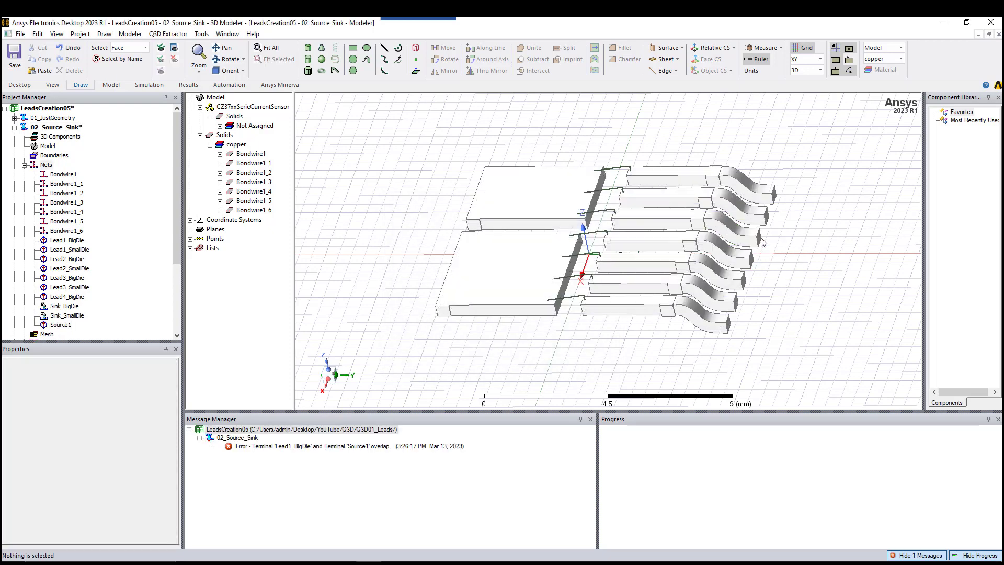
pyautogui.click(767, 215)
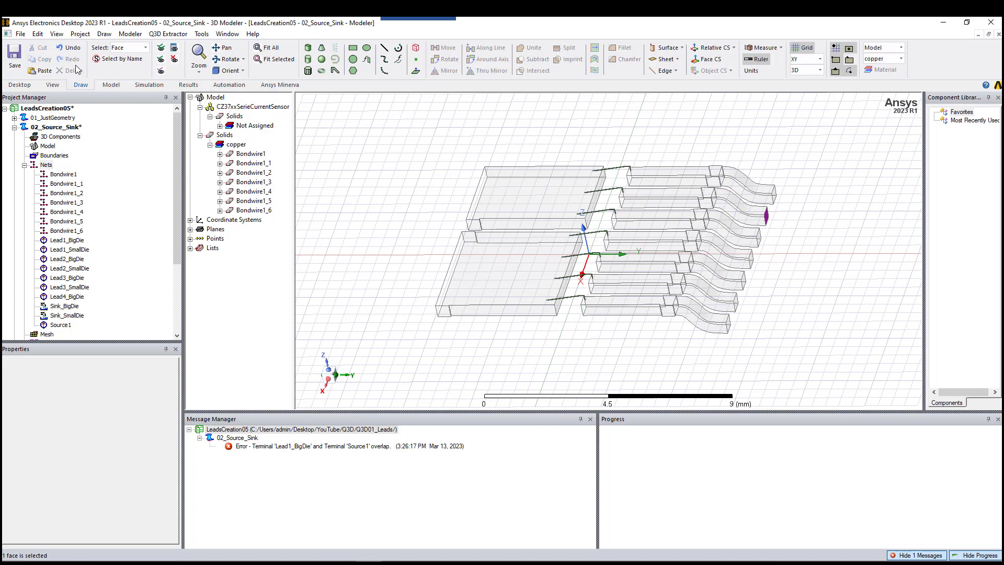
pyautogui.click(69, 47)
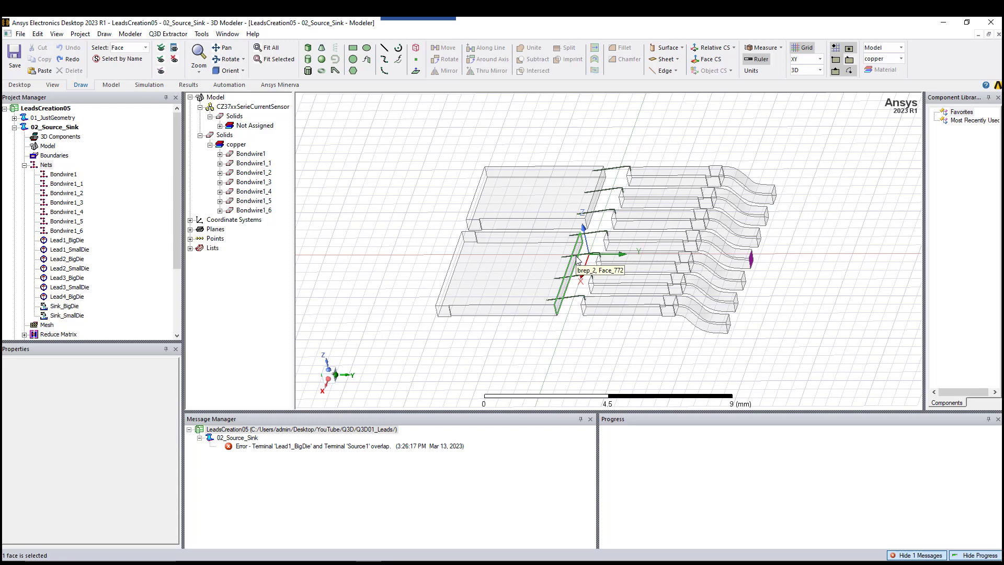
# Assign a constant-voltage sink named Sink1_temp to the bottom face of the big die
pyautogui.keyDown('alt'); pyautogui.moveTo(567, 323); pyautogui.dragTo(530, 266); pyautogui.keyUp('alt')
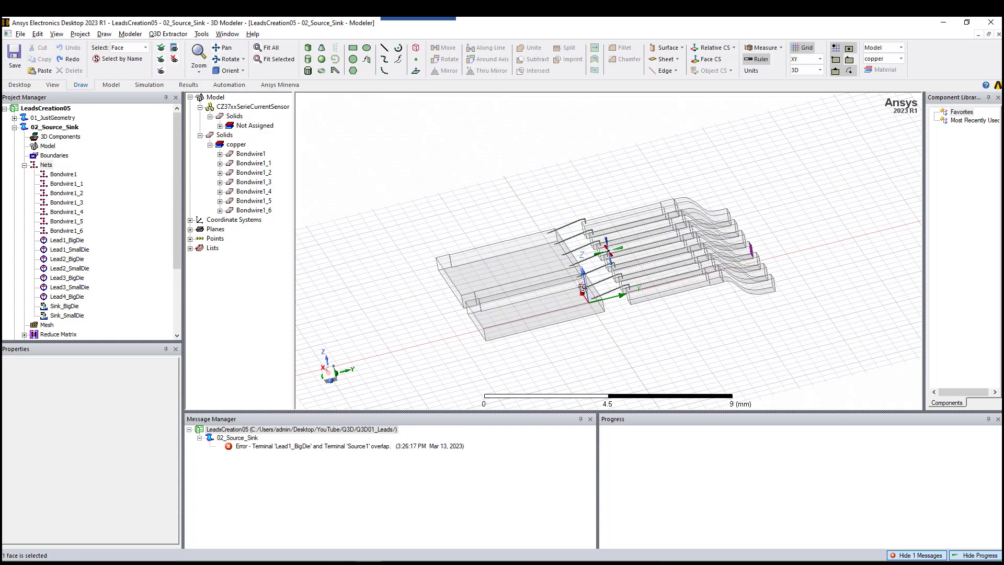
pyautogui.click(529, 265)
pyautogui.rightClick(529, 264)
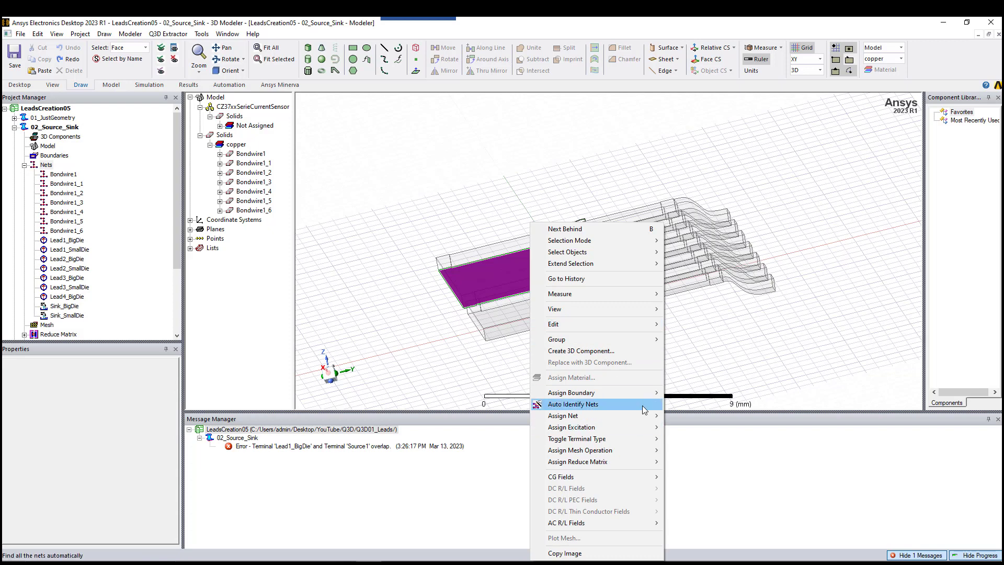
pyautogui.moveTo(653, 427)
pyautogui.click(685, 439)
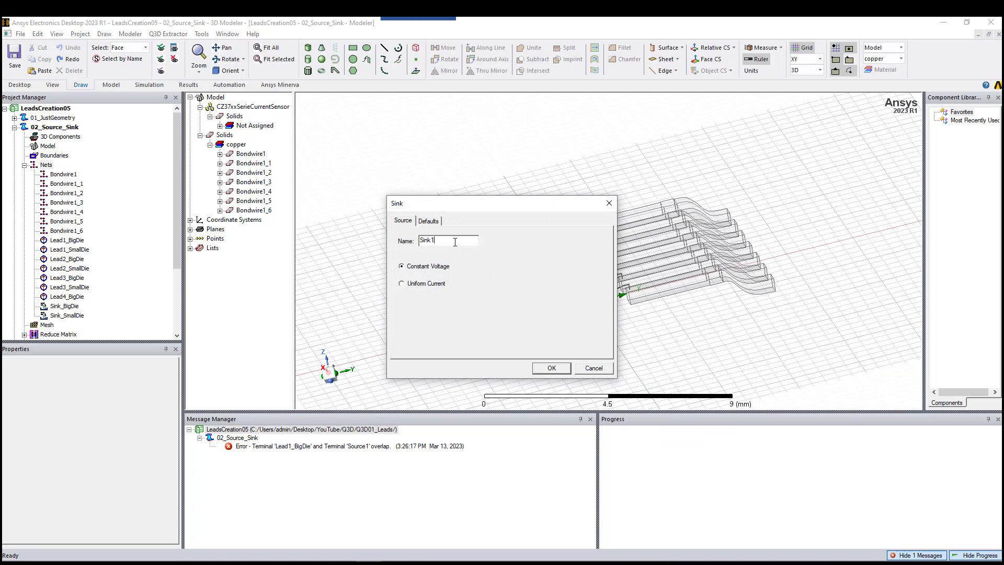
pyautogui.write('_temp')
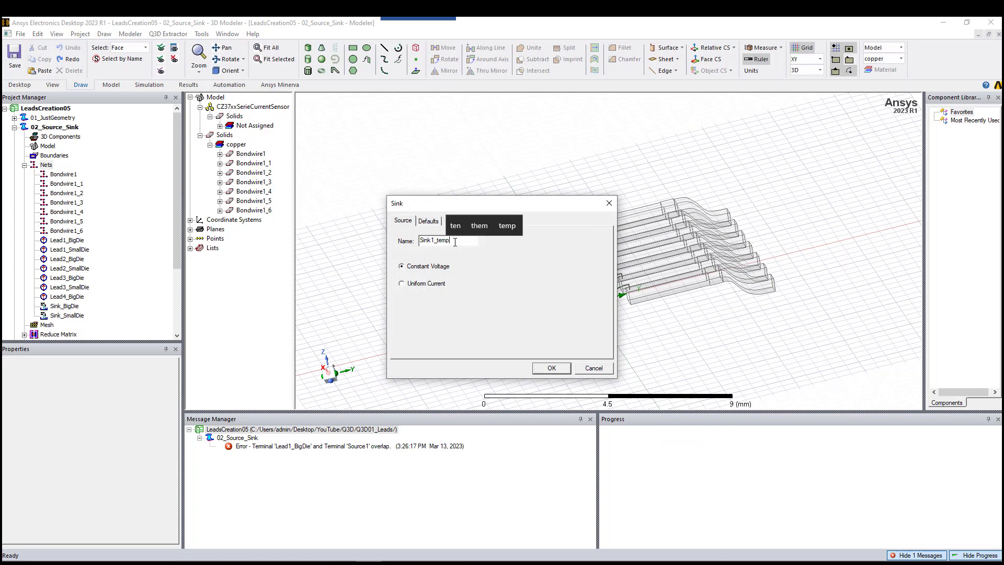
pyautogui.click(567, 371)
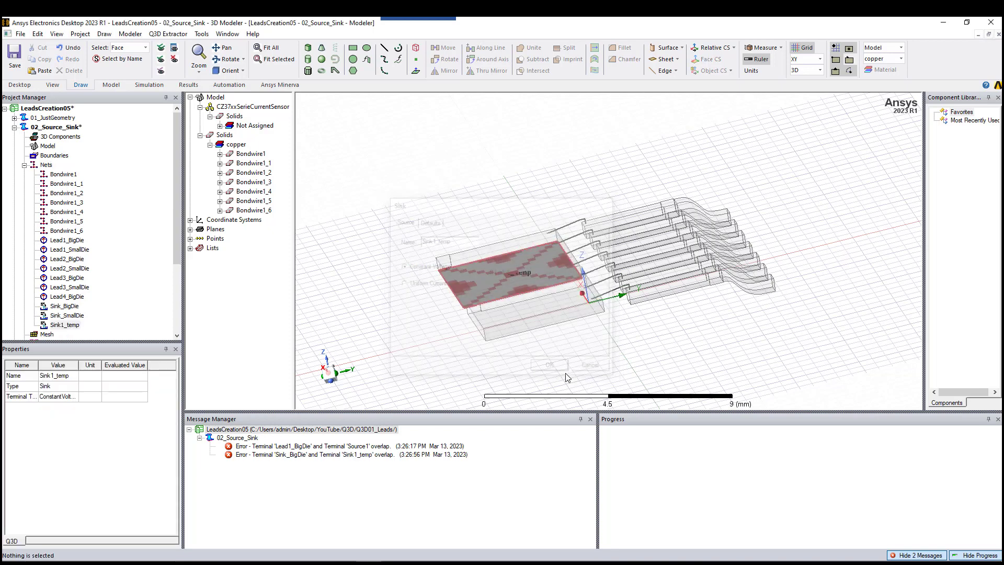
# Undo the Sink1_temp assignment on the big die
pyautogui.click(70, 326)
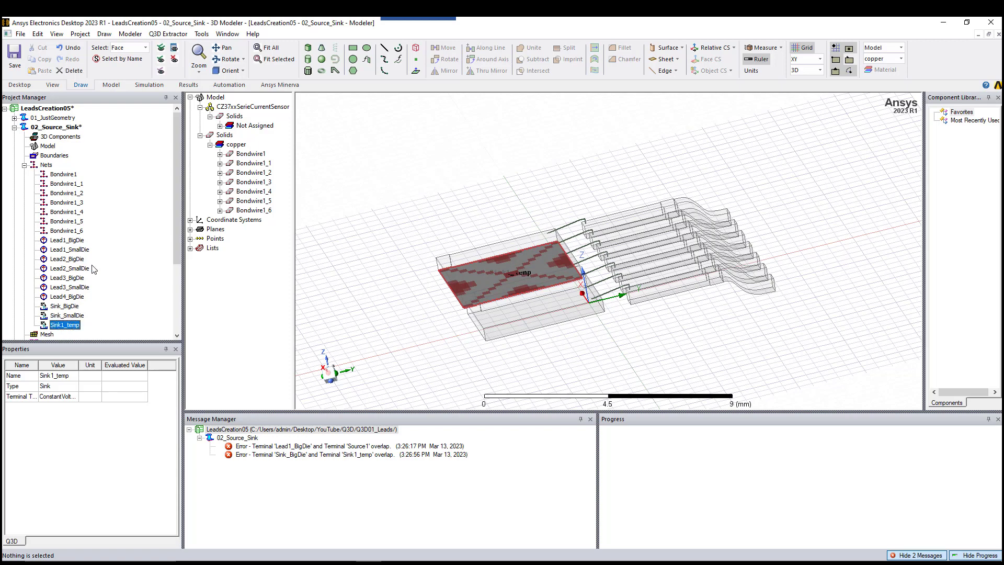
pyautogui.click(58, 48)
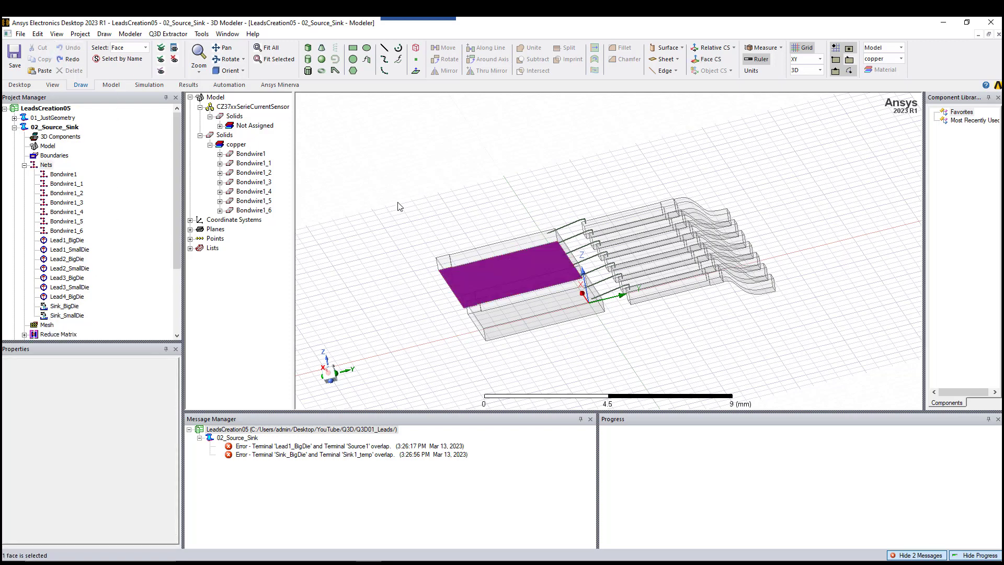
pyautogui.moveTo(397, 205)
pyautogui.keyDown('alt'); pyautogui.mouseDown()
pyautogui.moveTo(466, 200)
pyautogui.moveTo(460, 237)
pyautogui.moveTo(440, 251)
pyautogui.moveTo(498, 283)
pyautogui.mouseUp(); pyautogui.keyUp('alt')
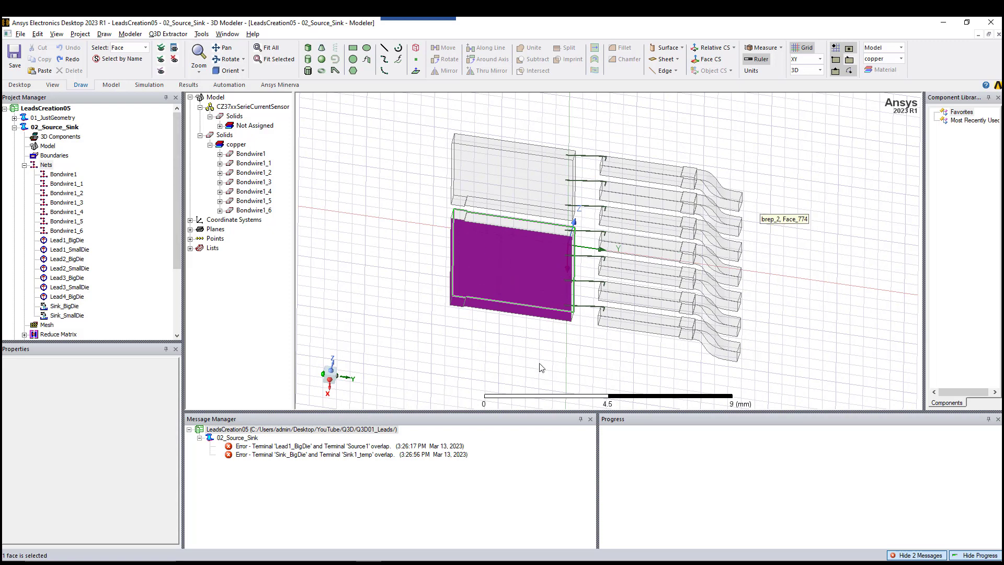
pyautogui.keyDown('alt'); pyautogui.moveTo(442, 327); pyautogui.dragTo(445, 302); pyautogui.keyUp('alt')
# Collapse the 02_Source_Sink design in the project tree and open the 03_MaterialAdded design
pyautogui.moveTo(182, 240); pyautogui.dragTo(186, 269)
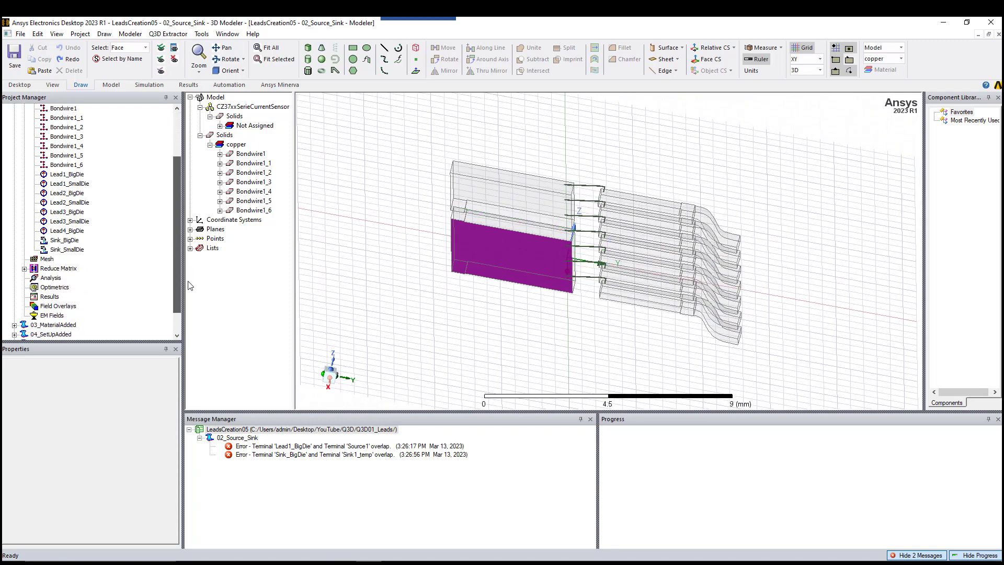
pyautogui.scroll(1, 192, 265)
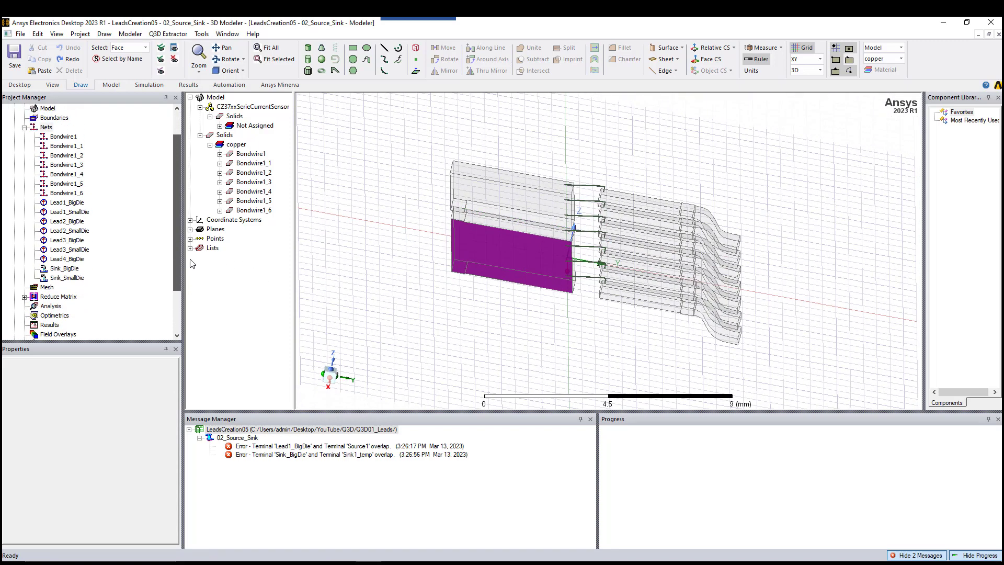
pyautogui.scroll(1, 192, 264)
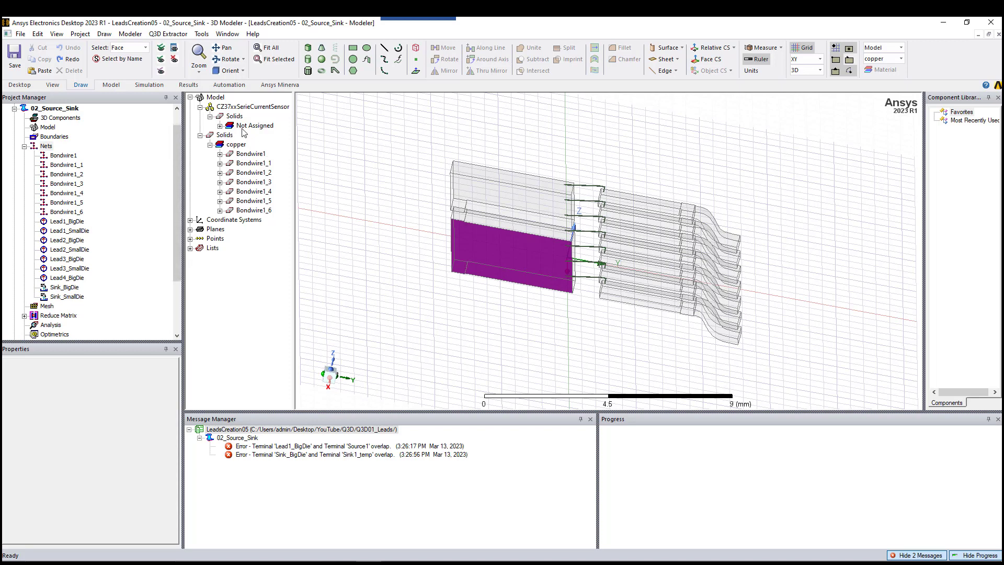
pyautogui.click(24, 147)
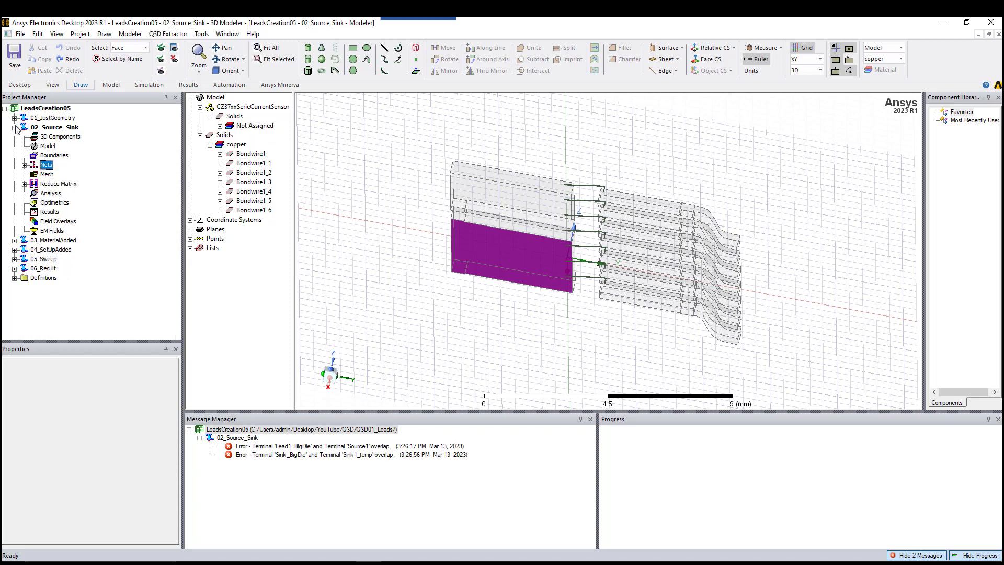
pyautogui.click(15, 127)
pyautogui.click(38, 137)
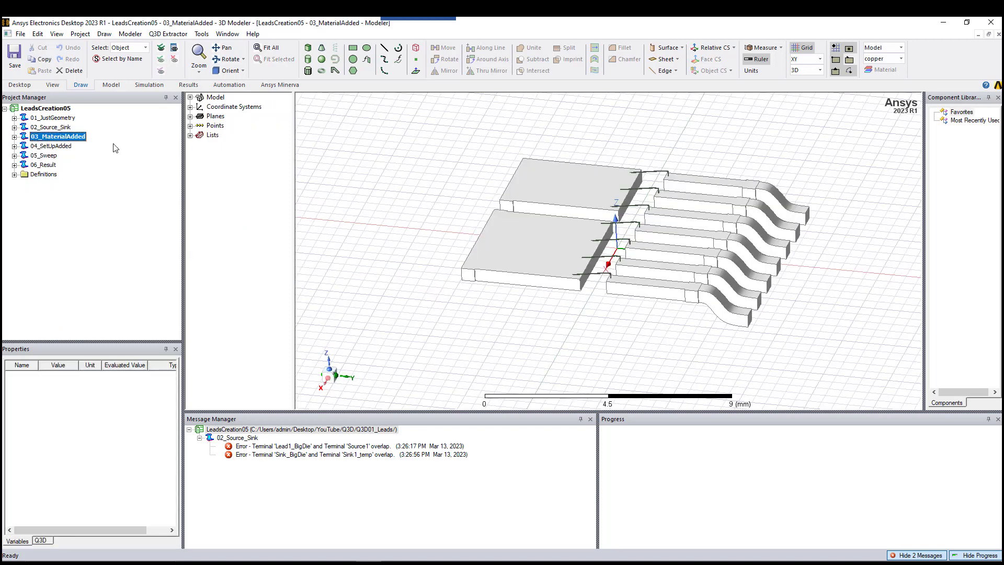
# Expand the CZ37xxSerieCurrentSensor component's solids and select all copper parts to examine them in the model
pyautogui.click(190, 97)
pyautogui.click(200, 107)
pyautogui.click(210, 116)
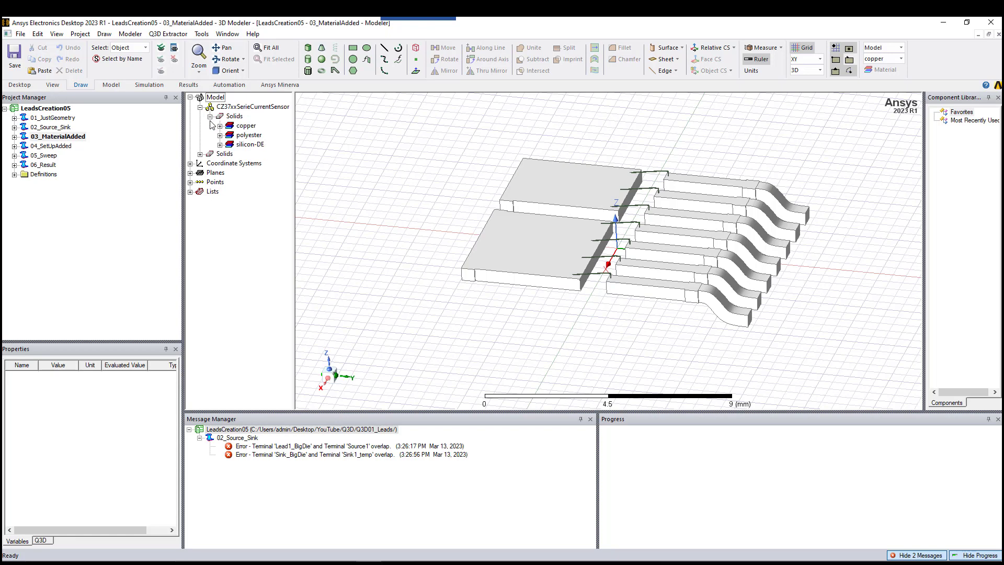
pyautogui.click(245, 126)
pyautogui.rightClick(245, 126)
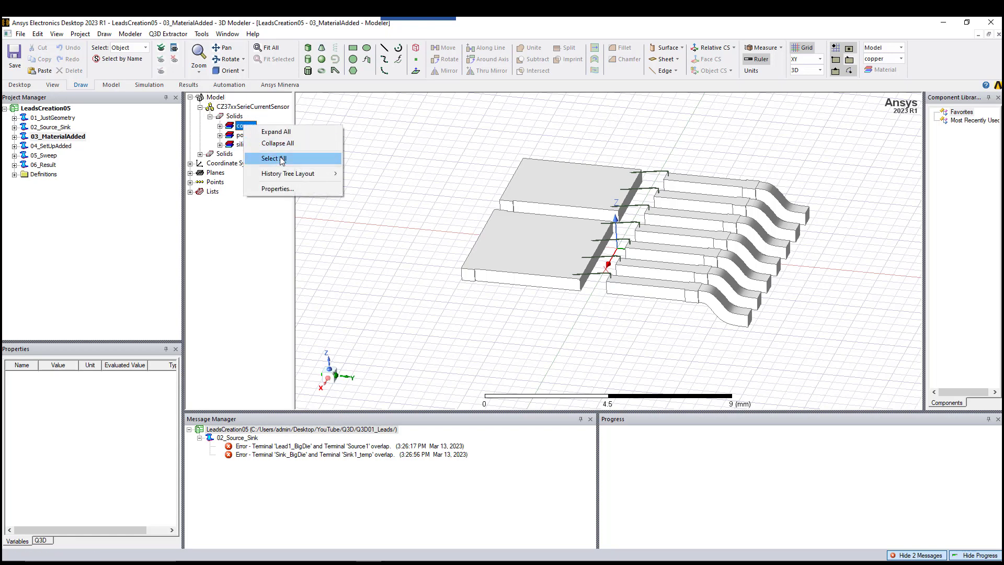
pyautogui.click(277, 158)
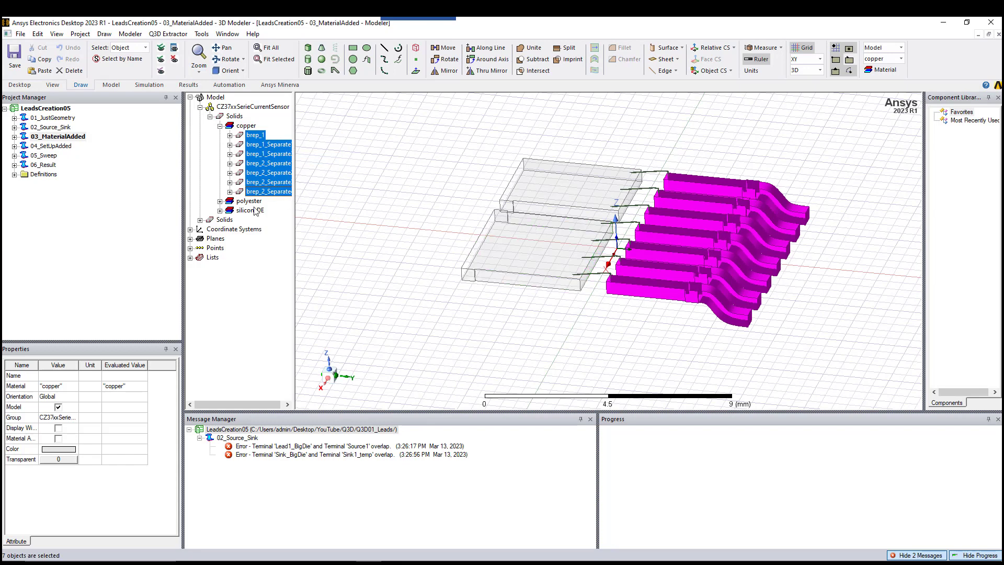
# Select all polyester parts of the component to examine them, and clear the selection
pyautogui.click(244, 204)
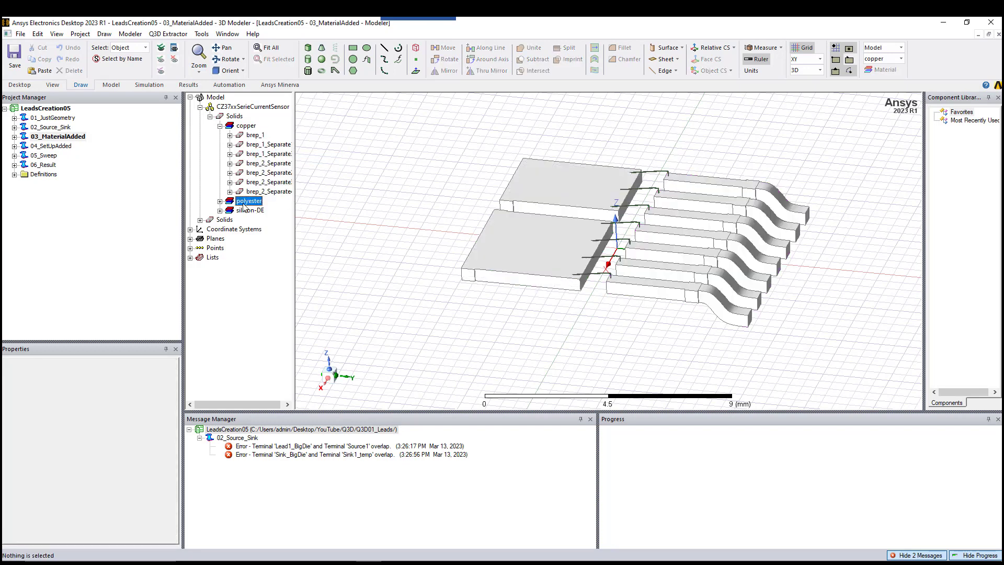
pyautogui.rightClick(244, 205)
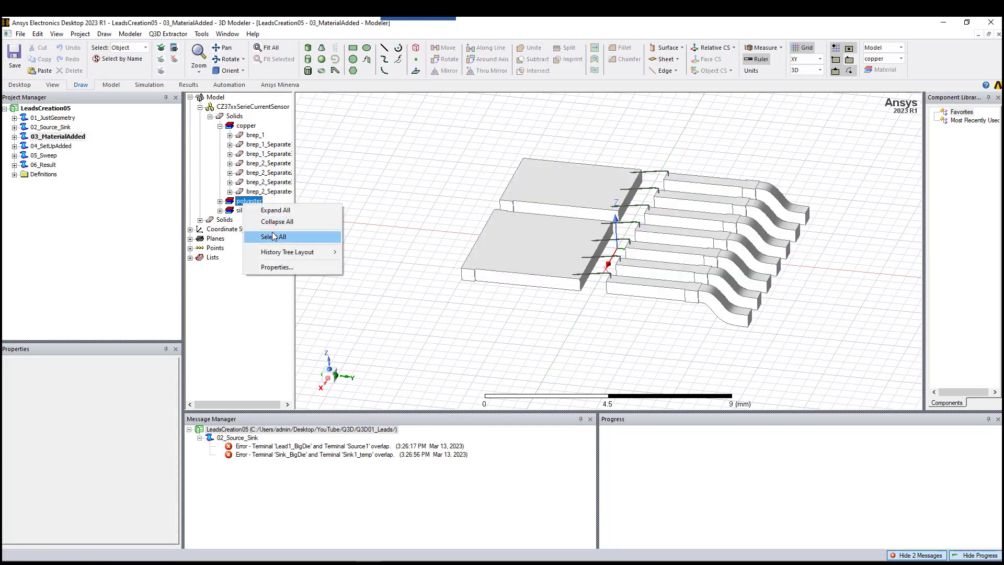
pyautogui.click(272, 236)
pyautogui.hotkey('ctrl', 'h')
pyautogui.click(276, 224)
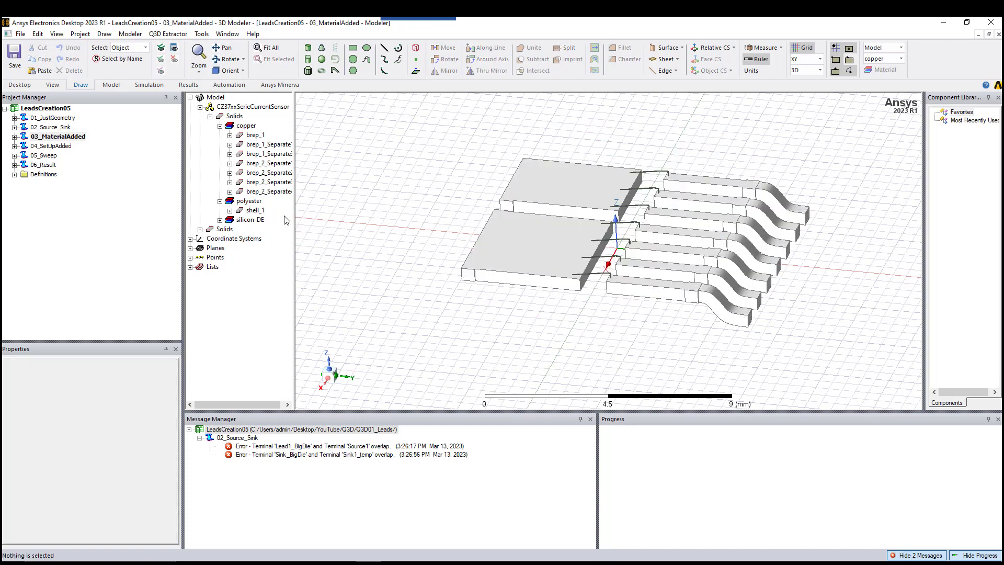
# Select all silicon-DE parts of the component and examine them in the model
pyautogui.rightClick(248, 220)
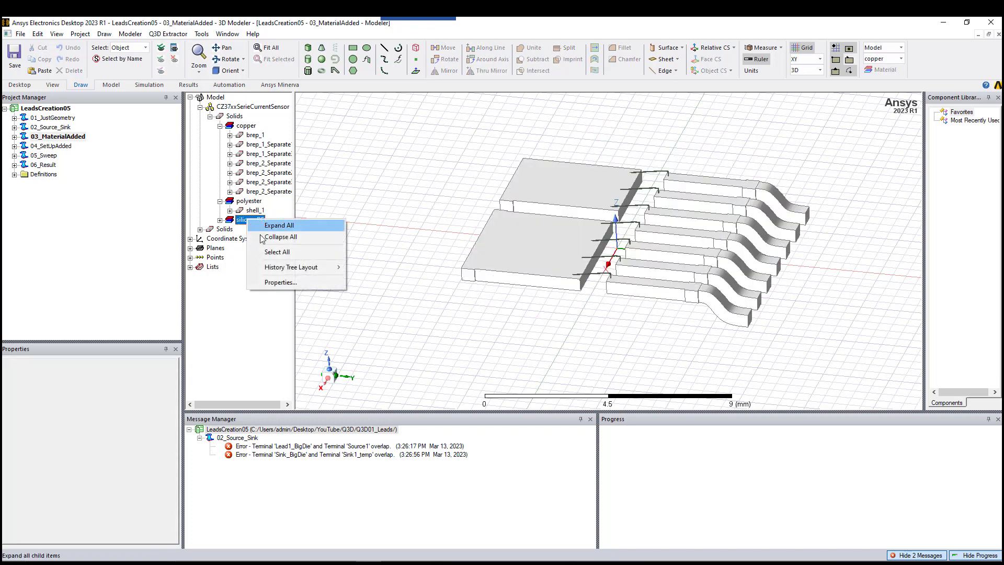
pyautogui.click(282, 252)
pyautogui.keyDown('alt'); pyautogui.moveTo(591, 312); pyautogui.dragTo(573, 304); pyautogui.keyUp('alt')
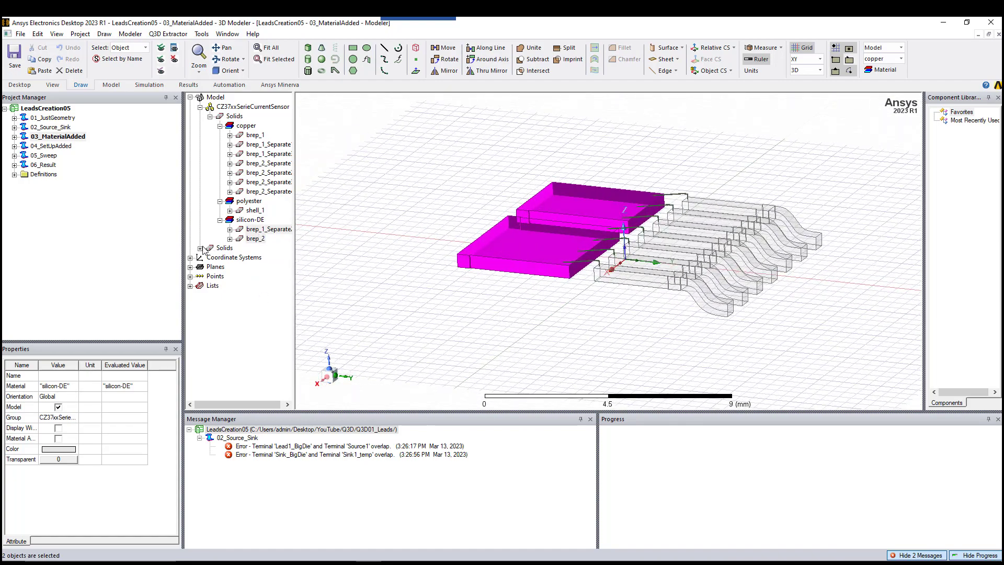
# Select all copper solids outside the component, the bondwires, and examine them in the model
pyautogui.click(200, 248)
pyautogui.click(238, 258)
pyautogui.rightClick(243, 257)
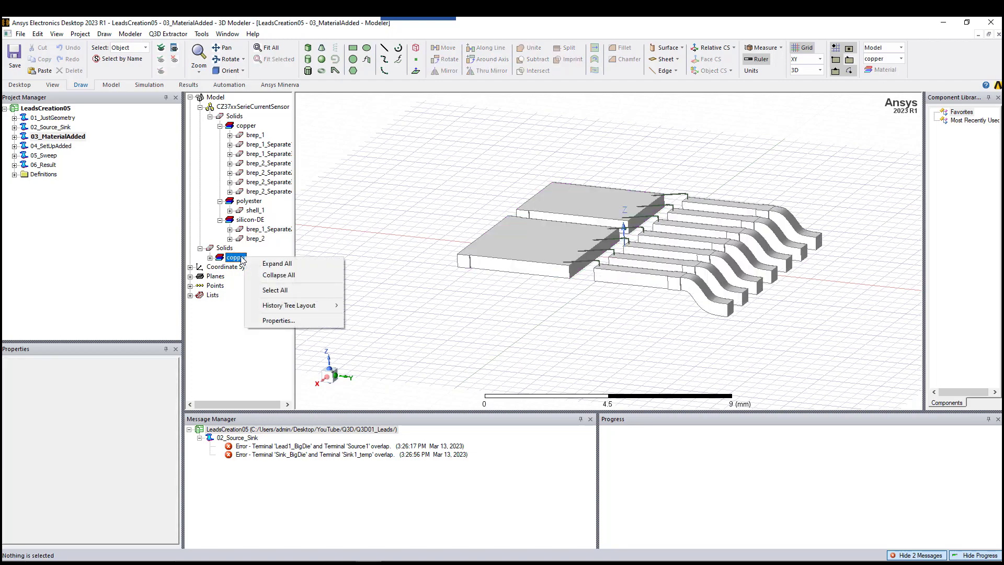
pyautogui.click(275, 289)
pyautogui.keyDown('alt'); pyautogui.moveTo(601, 298); pyautogui.dragTo(633, 319); pyautogui.keyUp('alt')
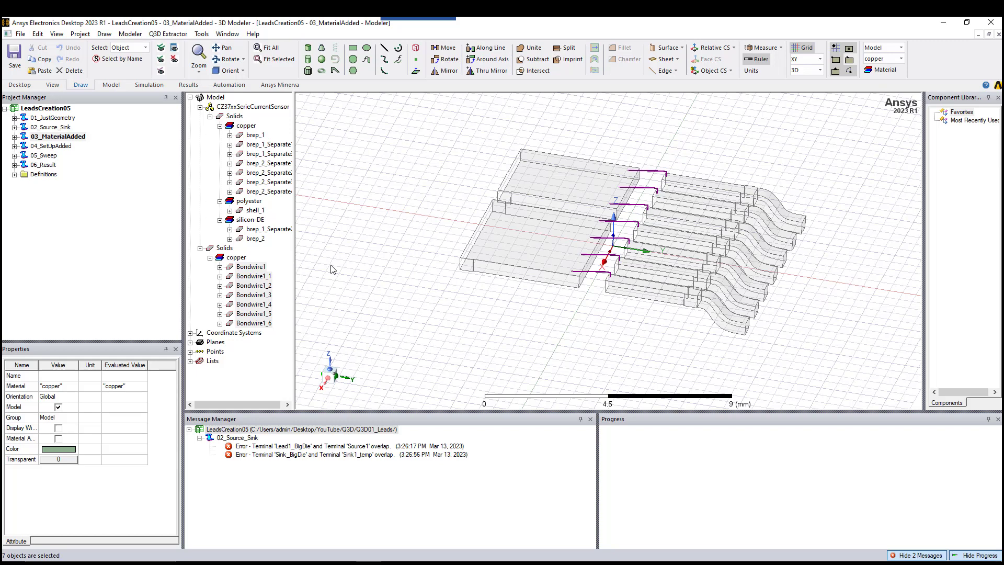
# Run Auto Identify Nets on the 03_MaterialAdded design, accepting that existing net settings may change
pyautogui.doubleClick(19, 137)
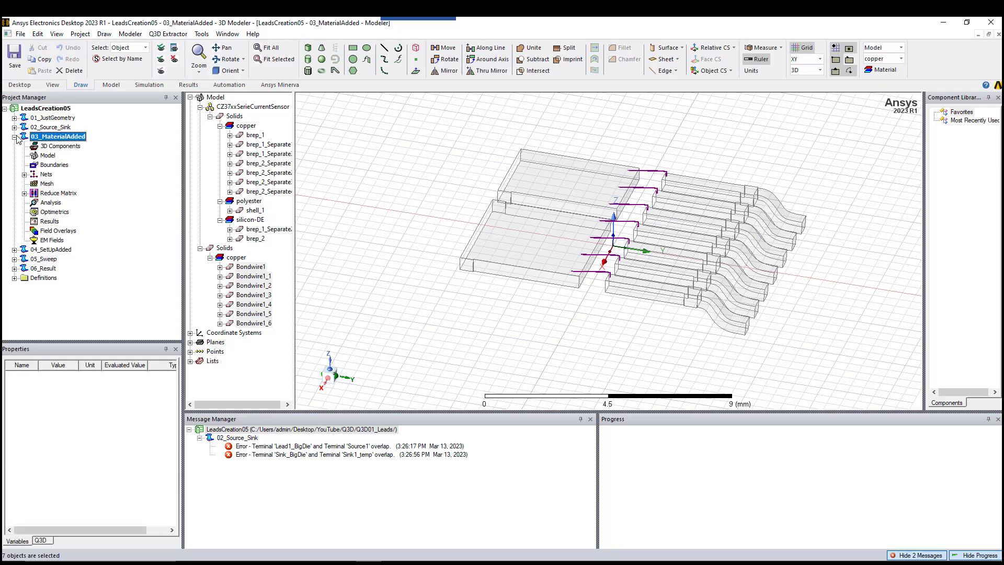
pyautogui.click(44, 176)
pyautogui.rightClick(44, 177)
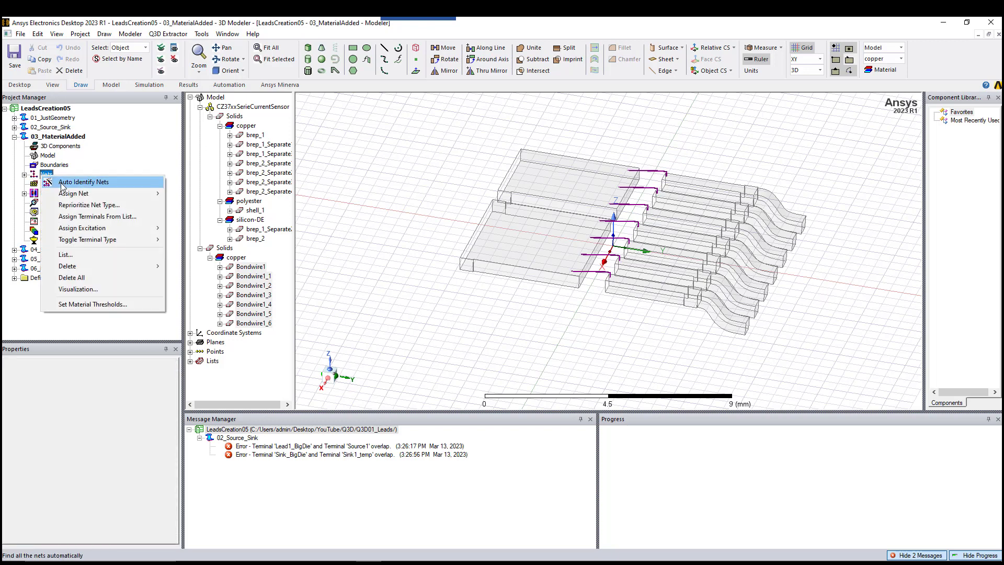
pyautogui.click(62, 184)
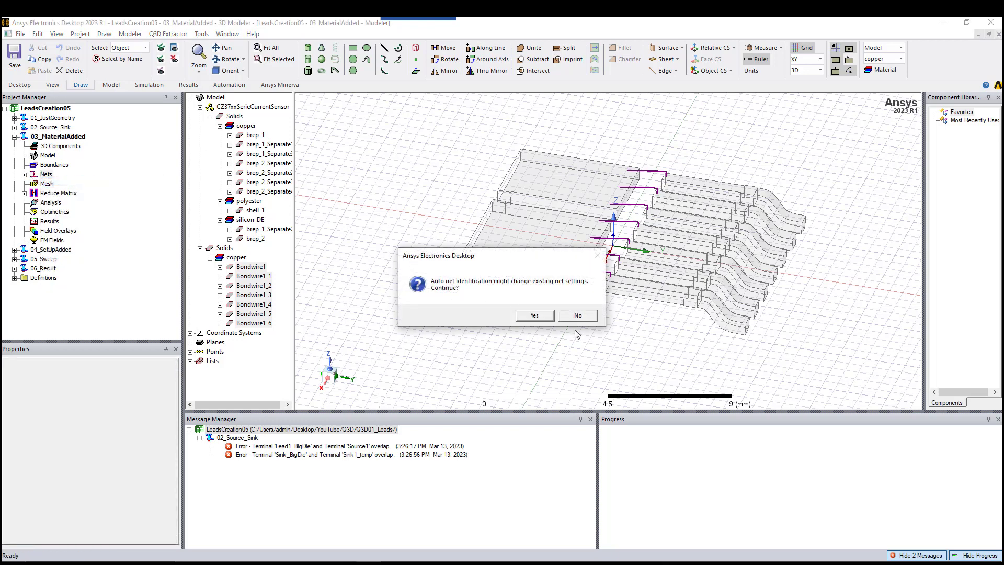
pyautogui.click(545, 314)
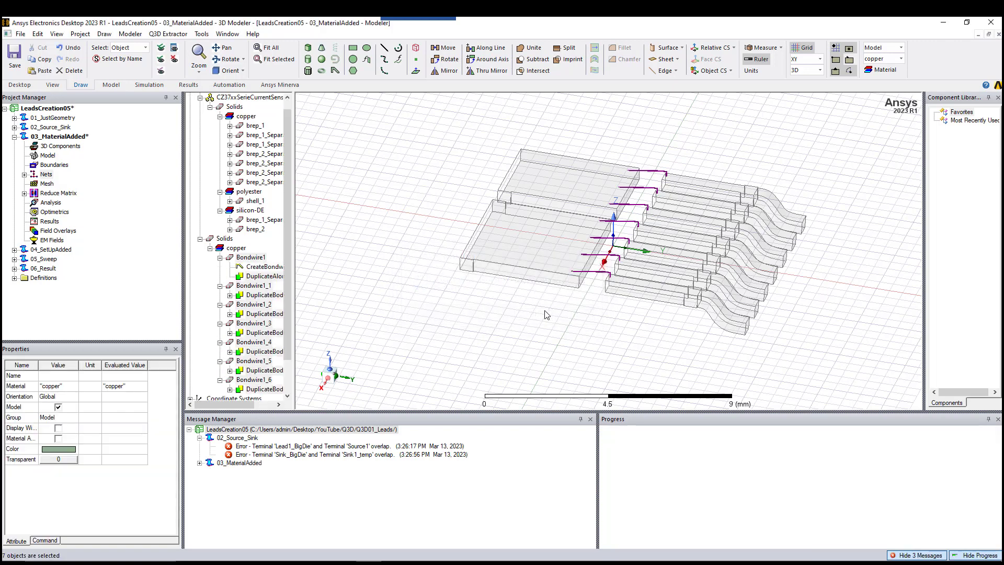
# Examine the Bondwire1_2 and Bondwire1_6 nets with their sources and sinks, highlight each net in the model, and collapse the net list
pyautogui.click(25, 175)
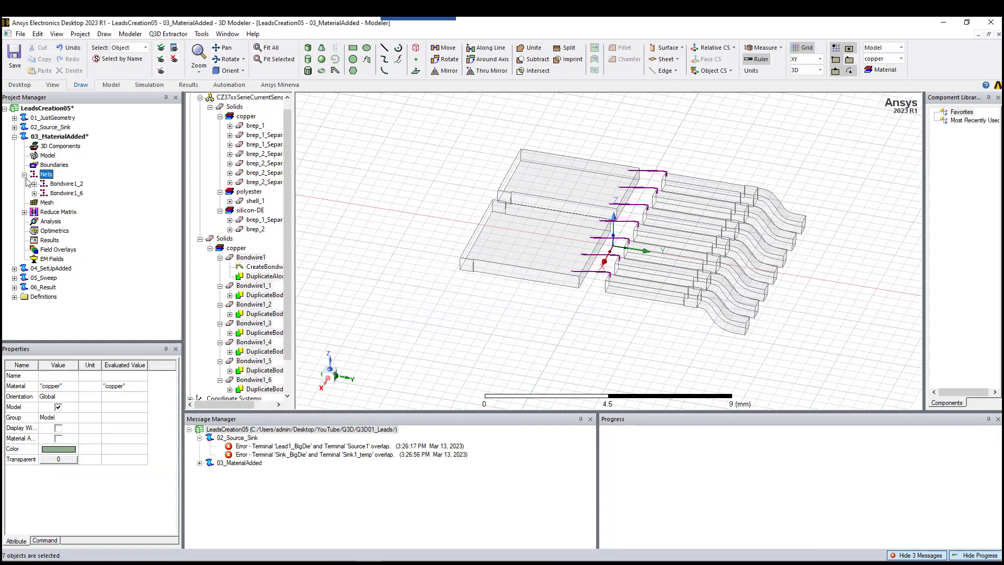
pyautogui.click(34, 184)
pyautogui.click(35, 231)
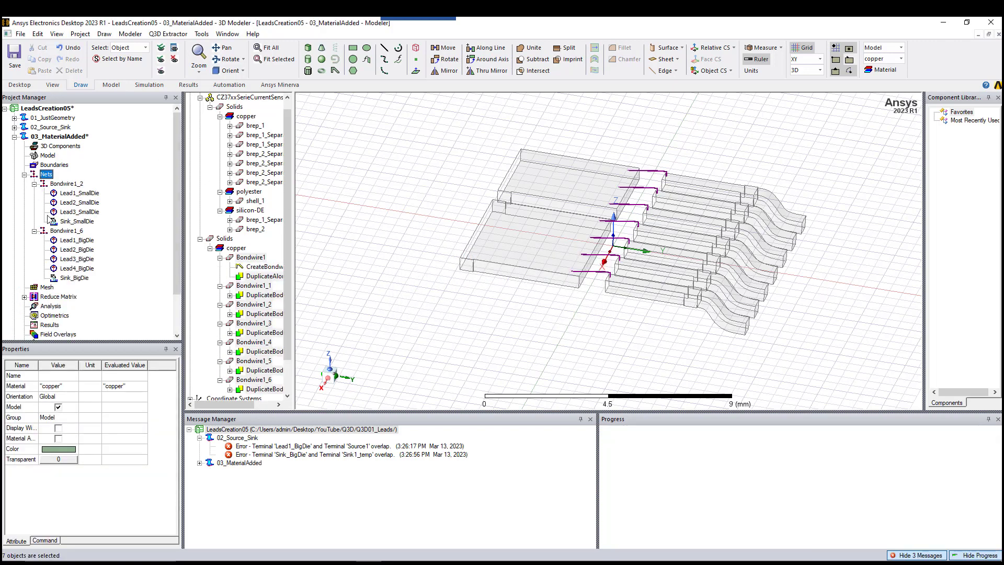
pyautogui.click(66, 184)
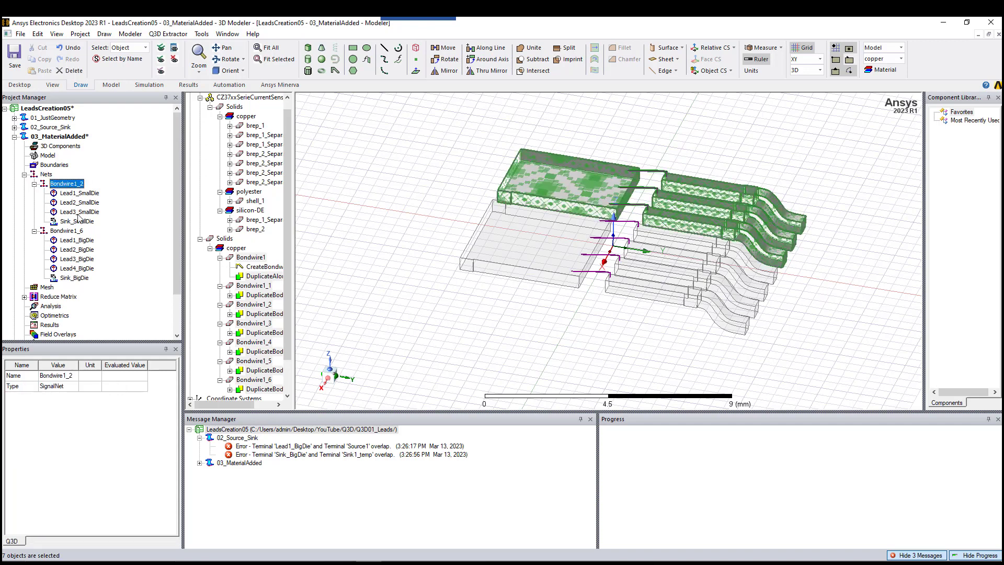
pyautogui.click(78, 231)
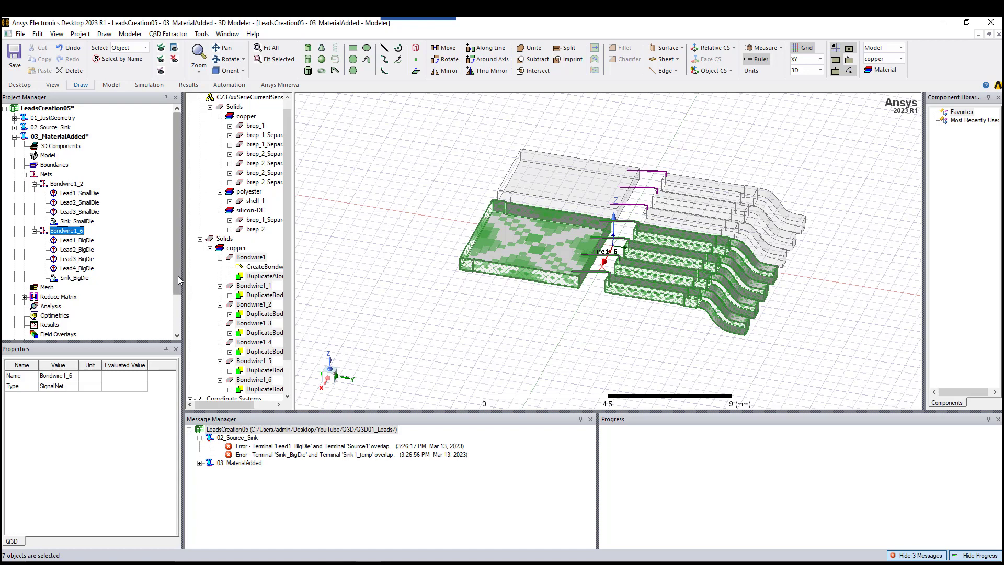
pyautogui.scroll(-2, 178, 281)
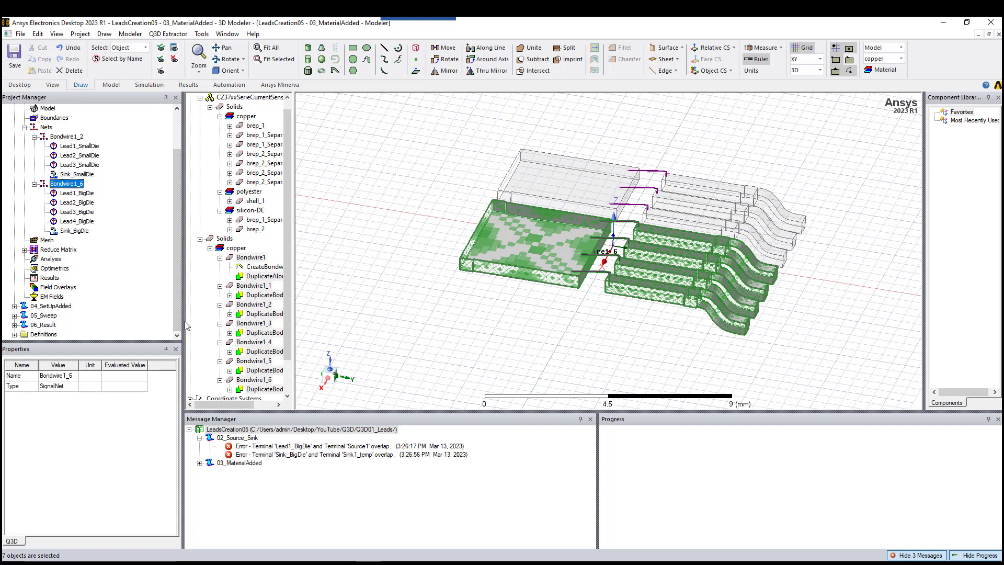
pyautogui.moveTo(177, 266); pyautogui.dragTo(176, 210)
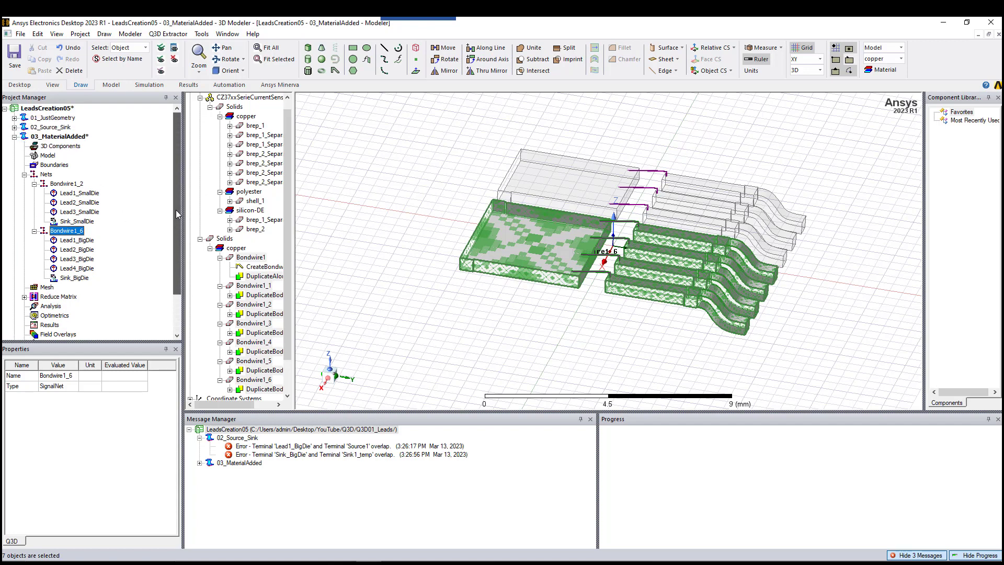
pyautogui.click(14, 137)
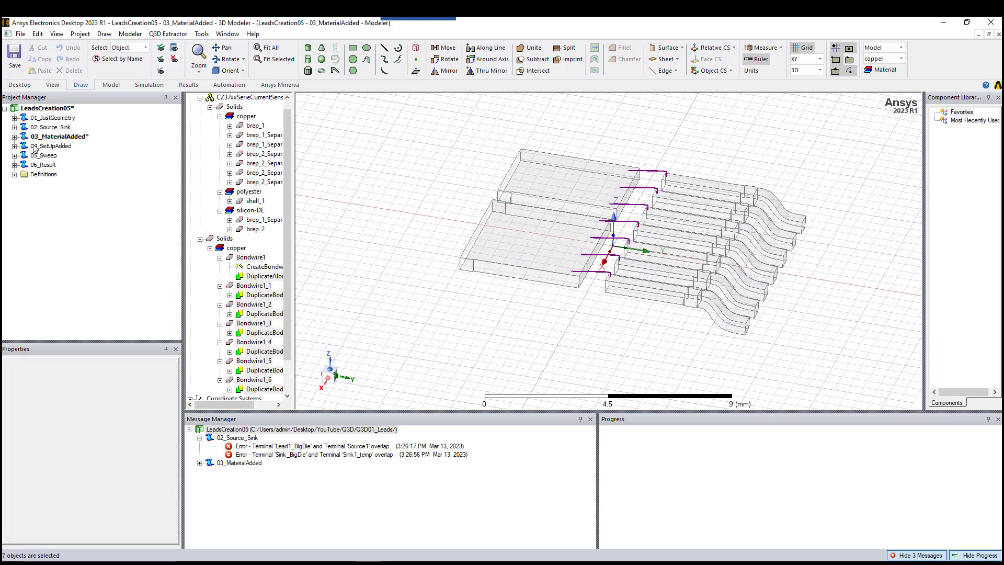
pyautogui.click(15, 137)
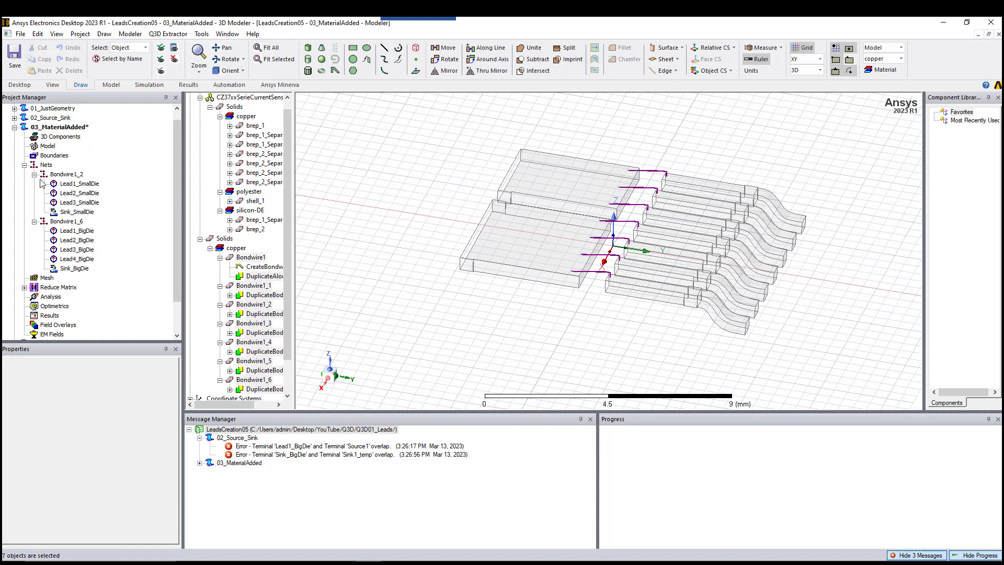
pyautogui.click(24, 165)
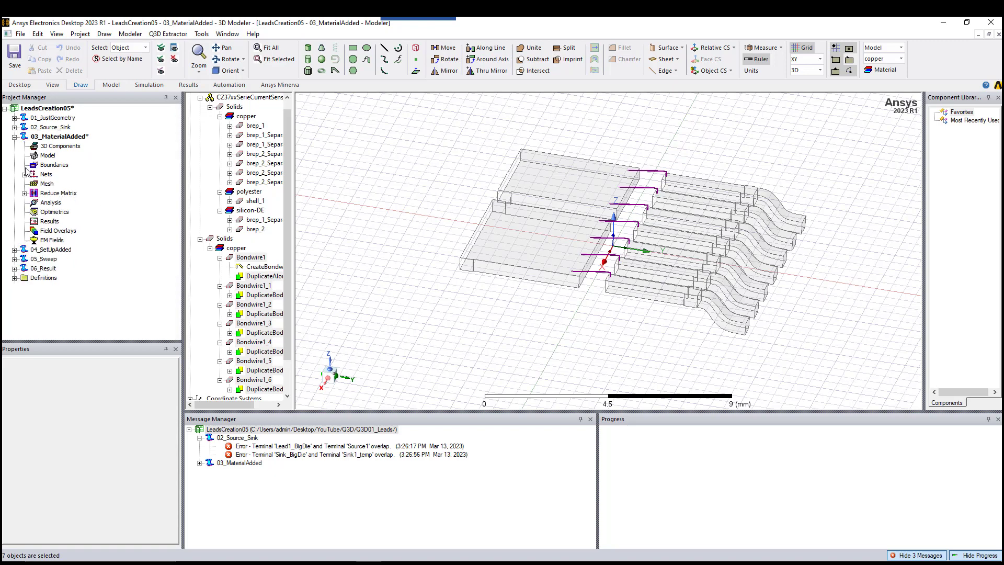
pyautogui.click(57, 204)
pyautogui.rightClick(58, 205)
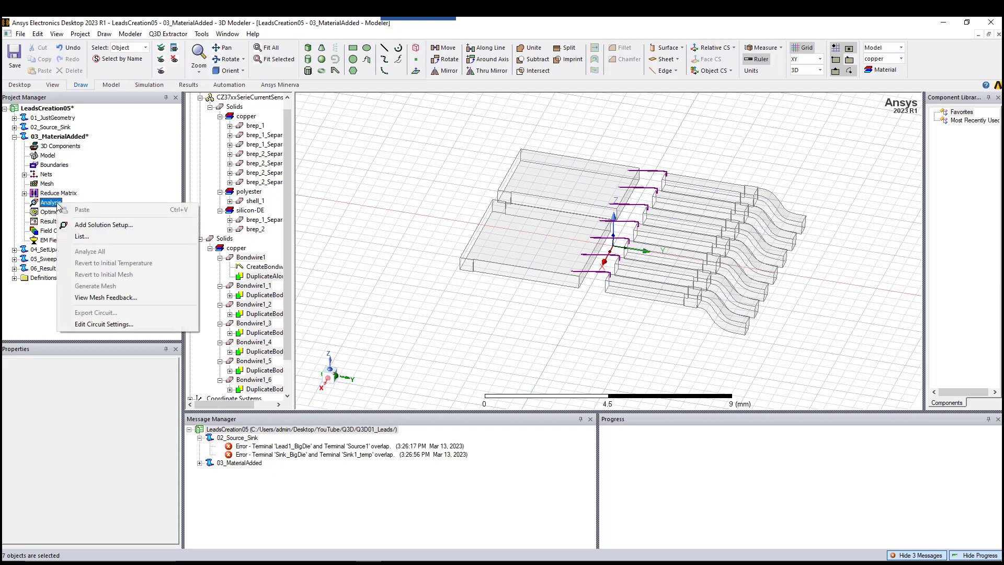
pyautogui.click(88, 225)
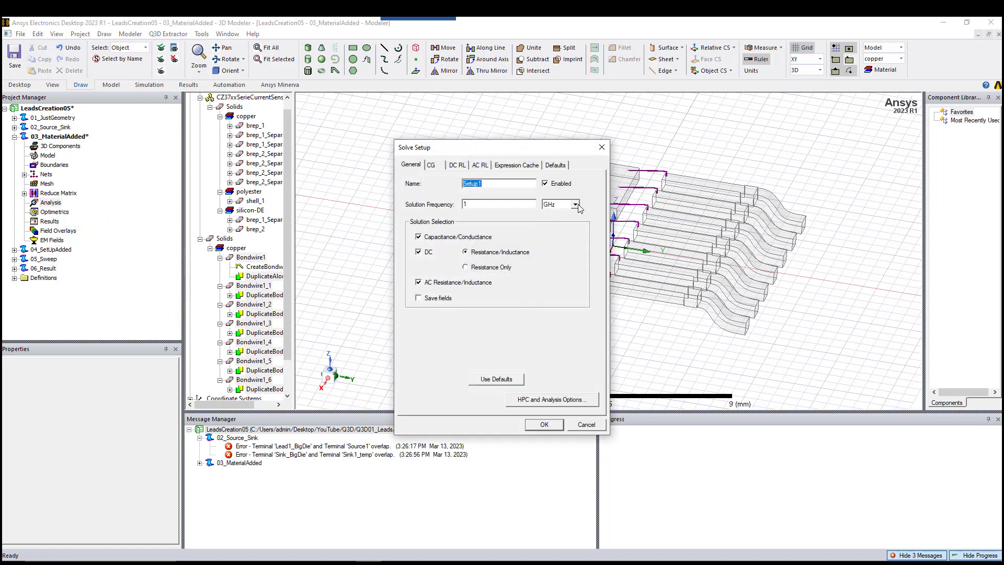
pyautogui.click(575, 205)
pyautogui.click(561, 235)
pyautogui.click(437, 241)
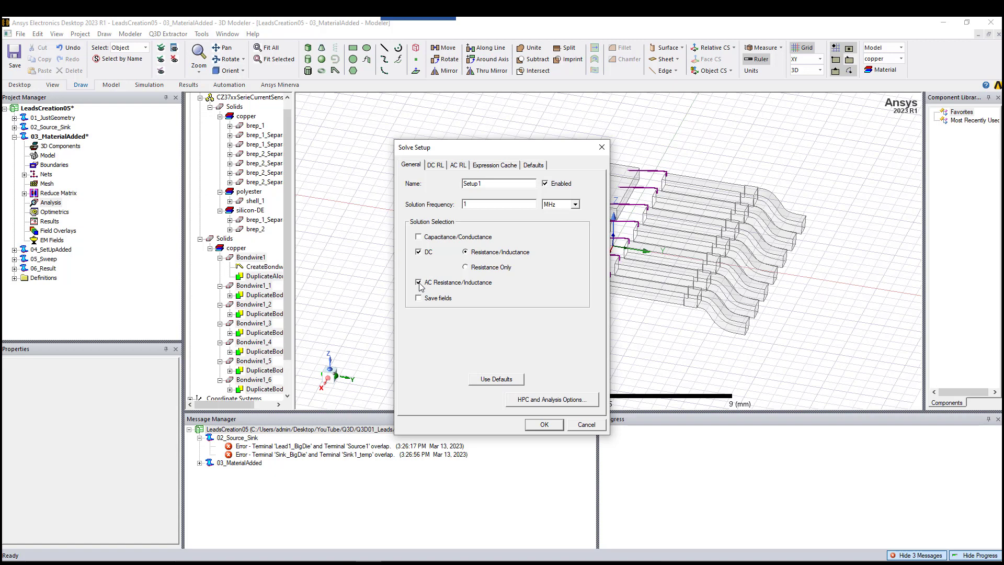
pyautogui.click(448, 301)
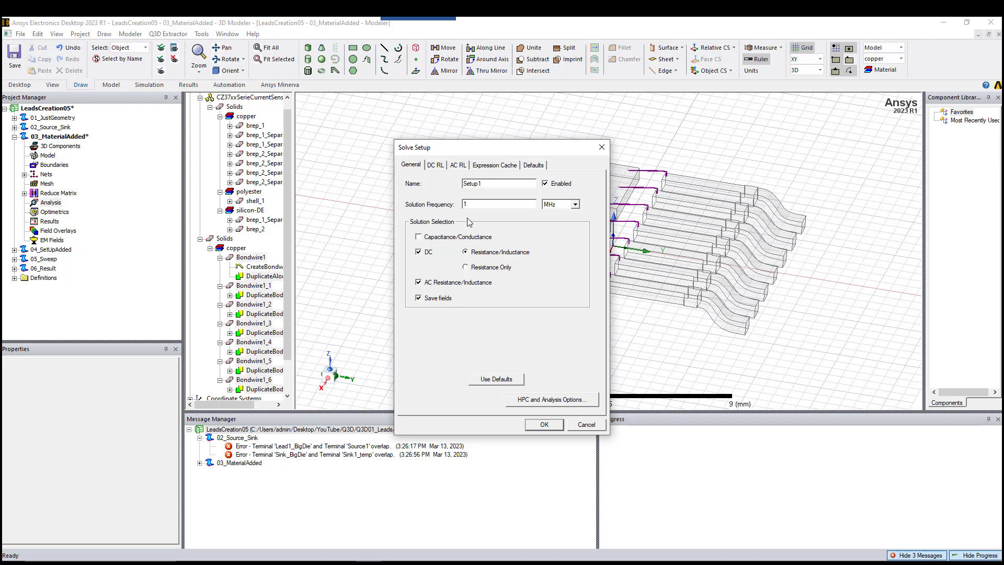
pyautogui.click(437, 165)
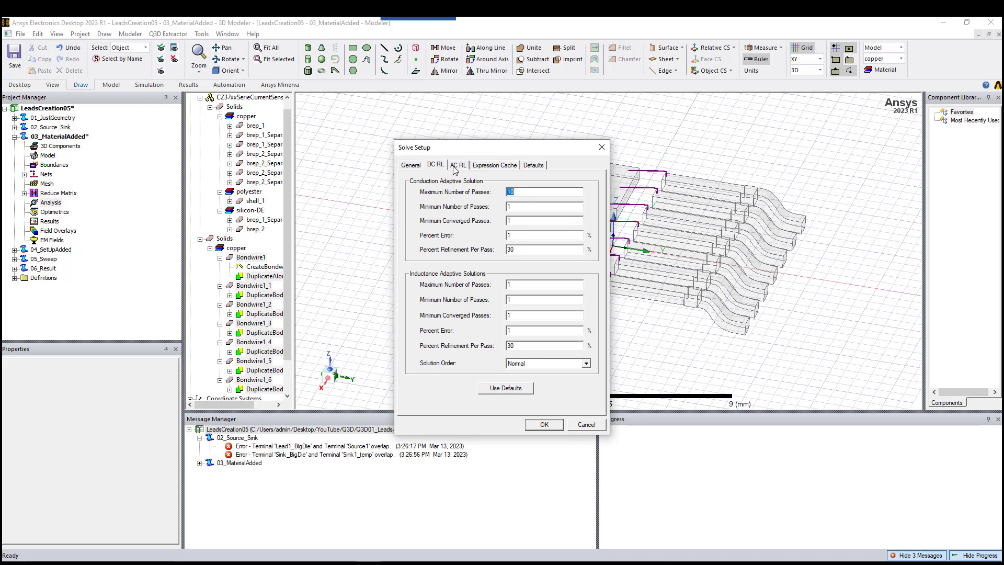
pyautogui.click(458, 166)
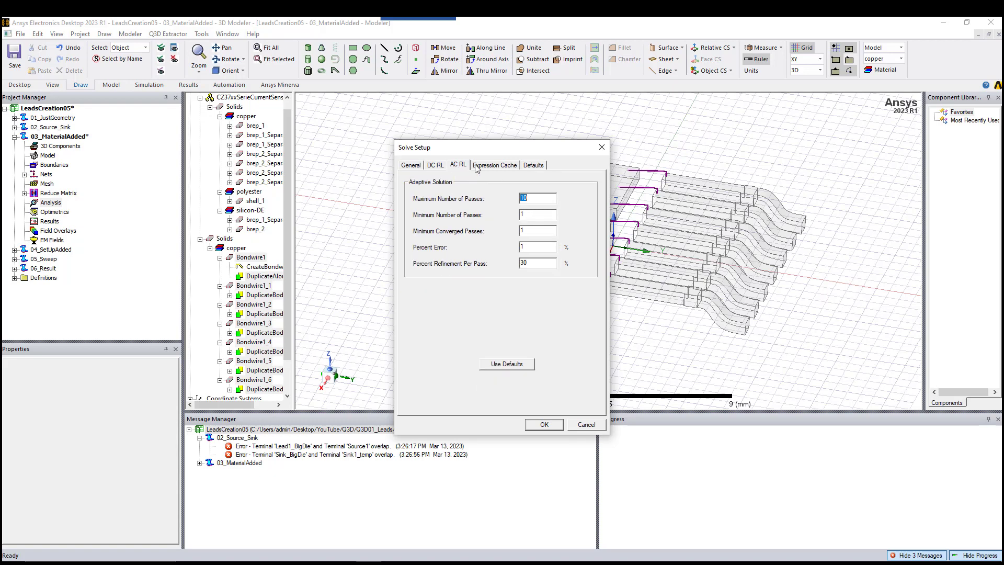
pyautogui.click(588, 427)
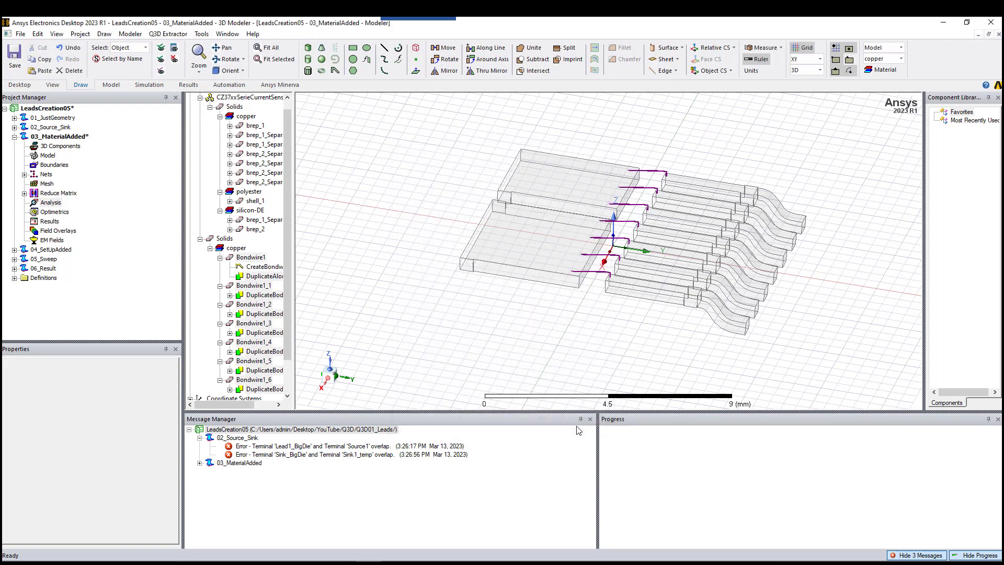
# Add solution setup Setup1 at 1 MHz with Capacitance/Conductance off, DC and AC Resistance/Inductance on, and Save fields enabled
pyautogui.rightClick(56, 205)
pyautogui.click(78, 222)
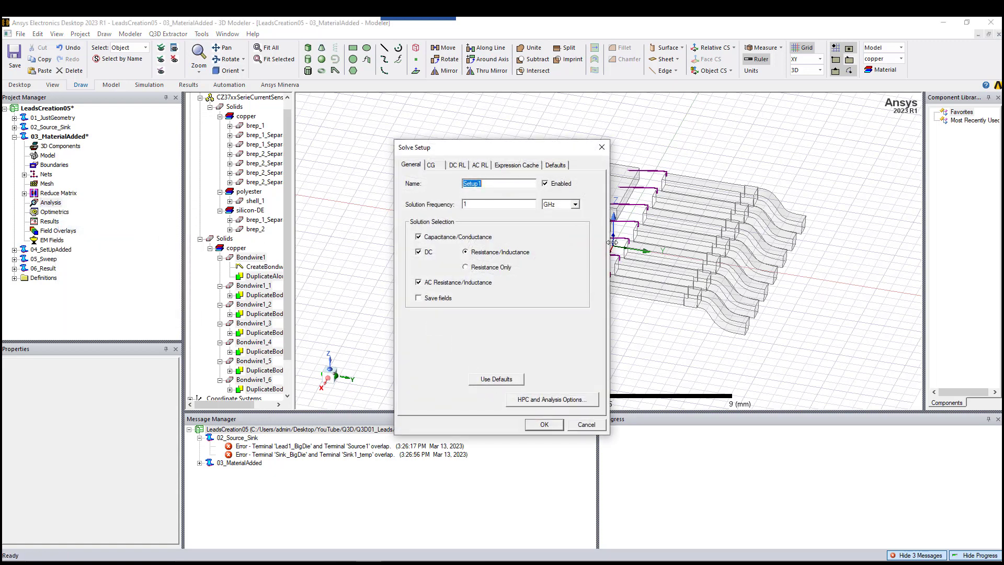
pyautogui.click(574, 204)
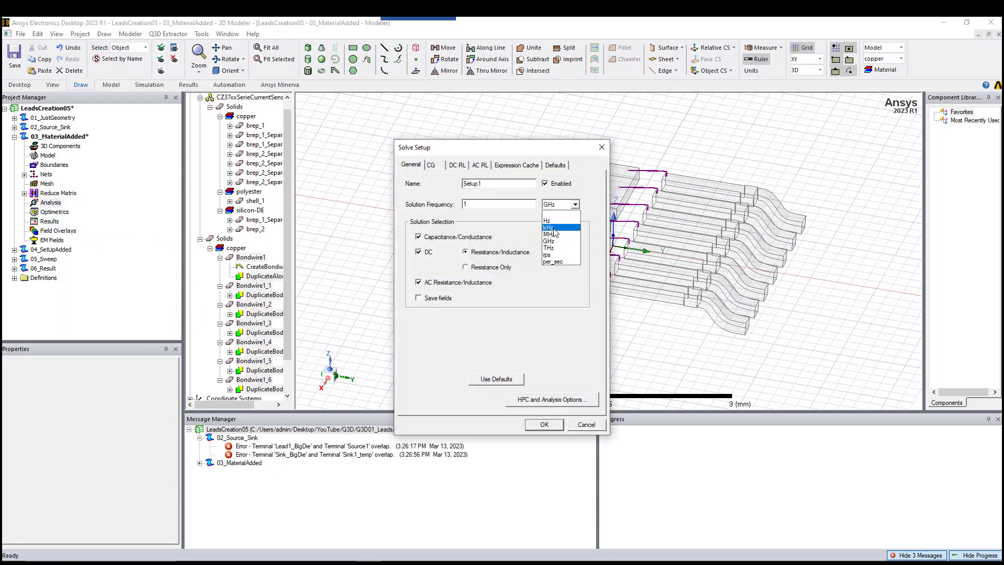
pyautogui.click(554, 243)
pyautogui.click(555, 204)
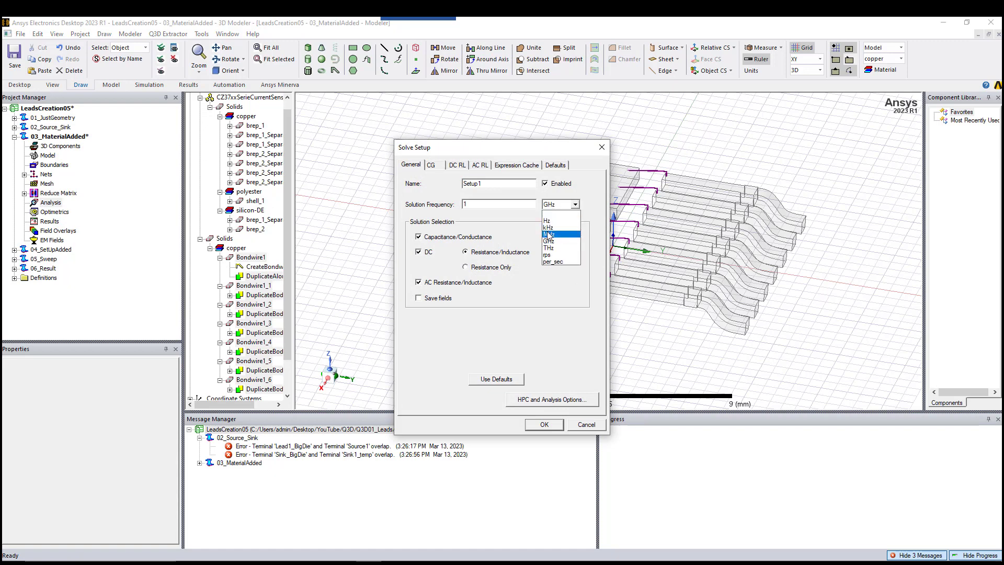
pyautogui.click(549, 234)
pyautogui.click(470, 238)
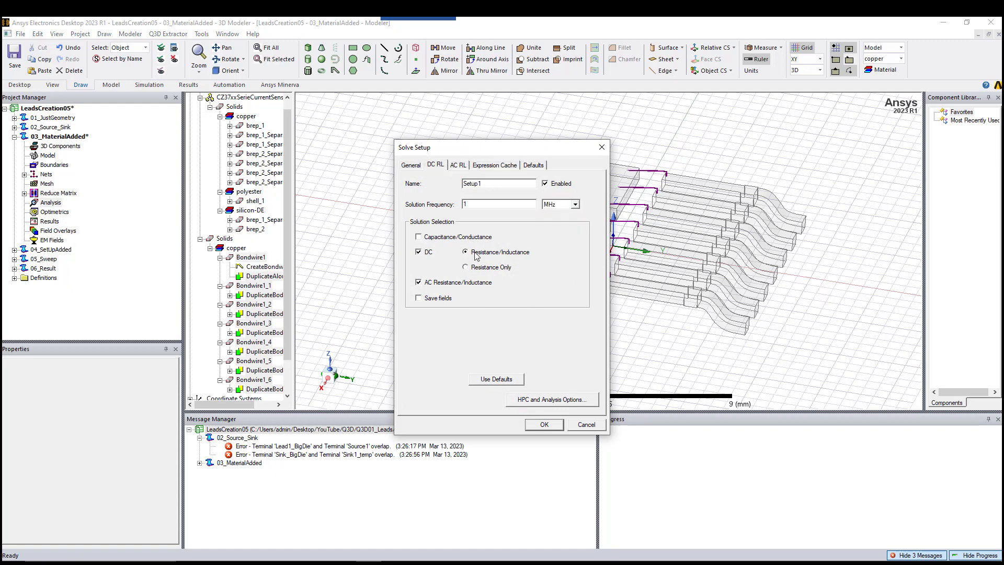
pyautogui.click(440, 299)
pyautogui.click(542, 424)
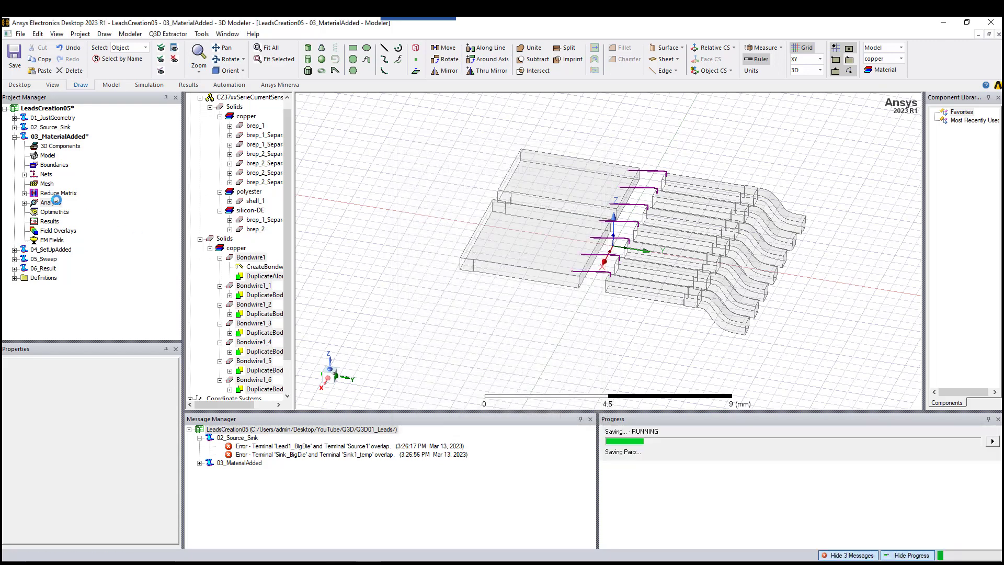
pyautogui.click(24, 203)
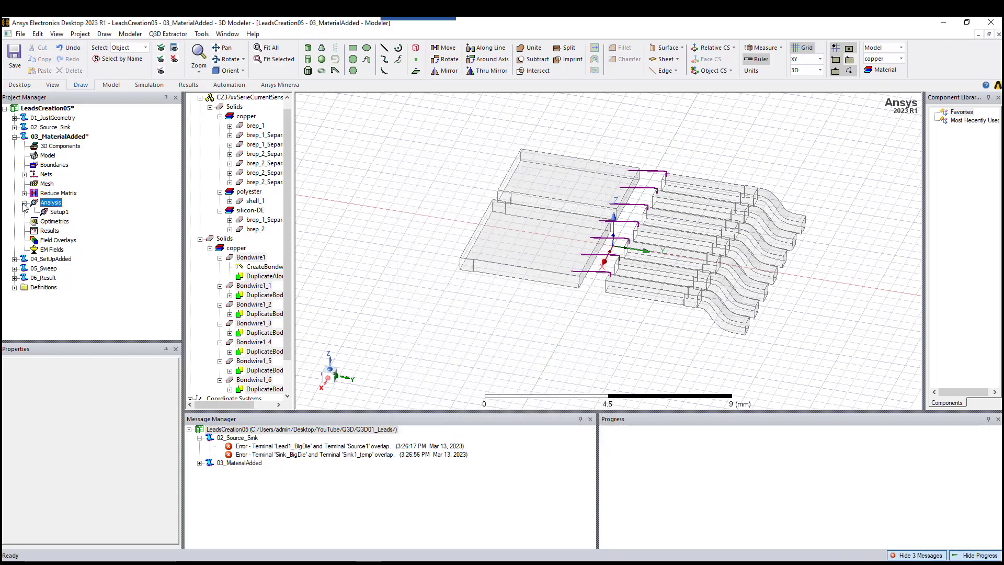
# Collapse the 03_MaterialAdded design, open 04_SetUpAdded, and expand its Analysis branch to show the setup
pyautogui.click(15, 137)
pyautogui.click(43, 147)
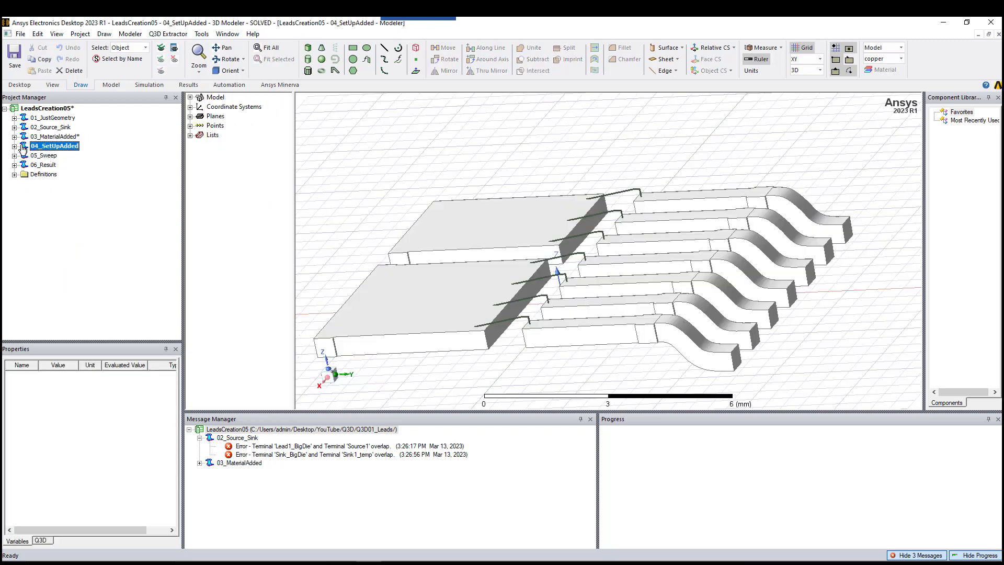
pyautogui.click(15, 146)
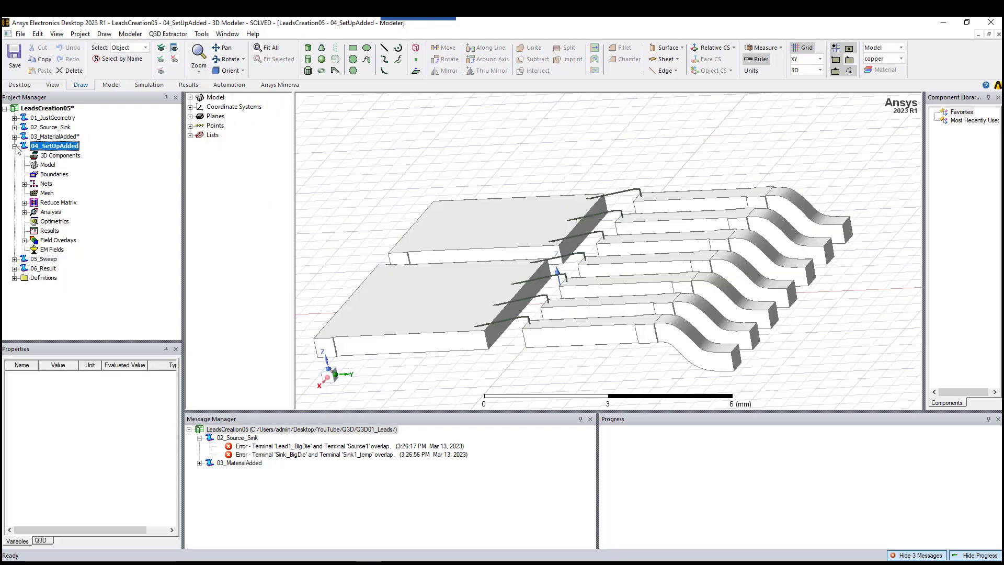
pyautogui.click(24, 212)
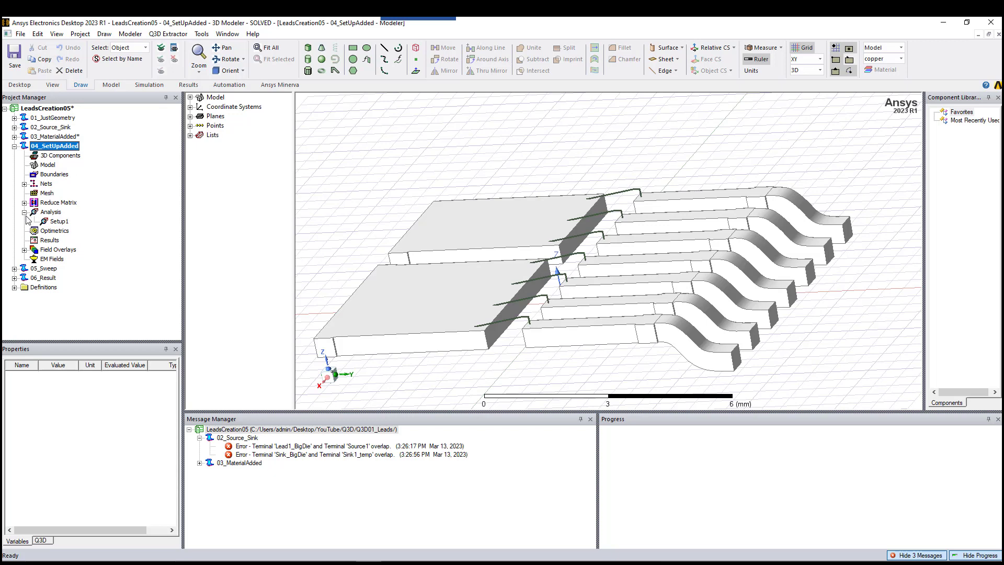
# Start adding frequency sweep Sweep1 to Setup1 in the 04_SetUpAdded design and set its sweep type to Interpolating
pyautogui.click(58, 222)
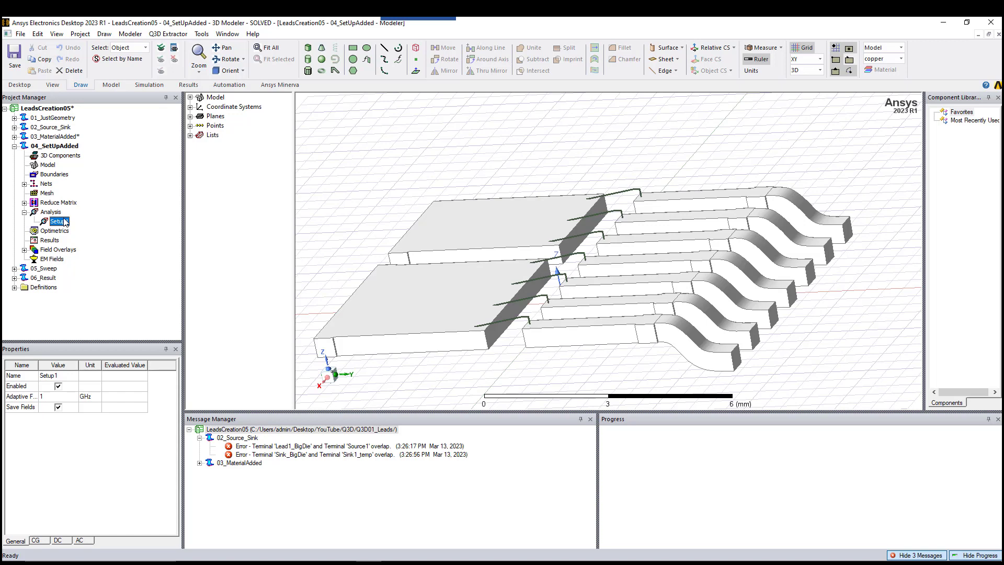
pyautogui.rightClick(65, 222)
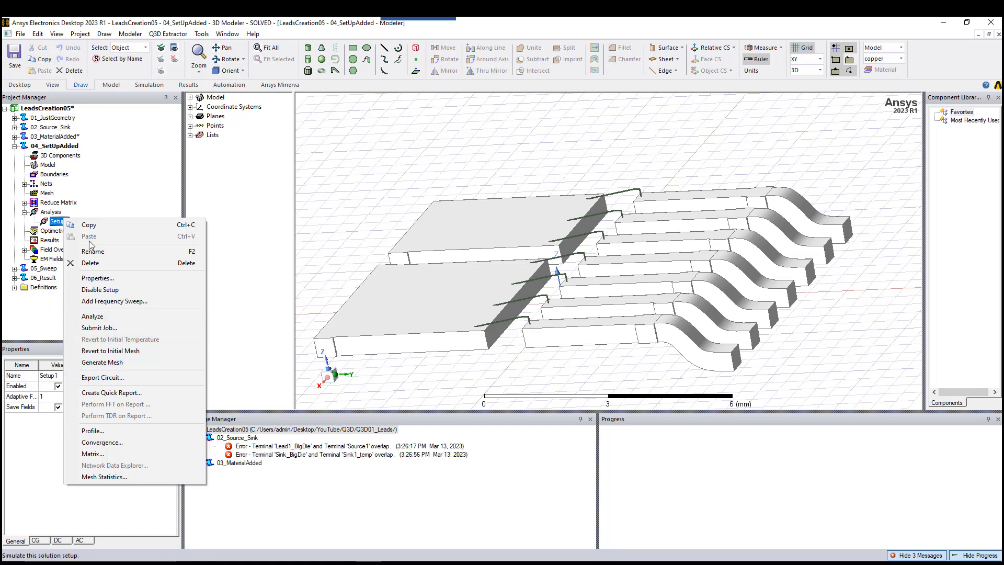
pyautogui.click(128, 302)
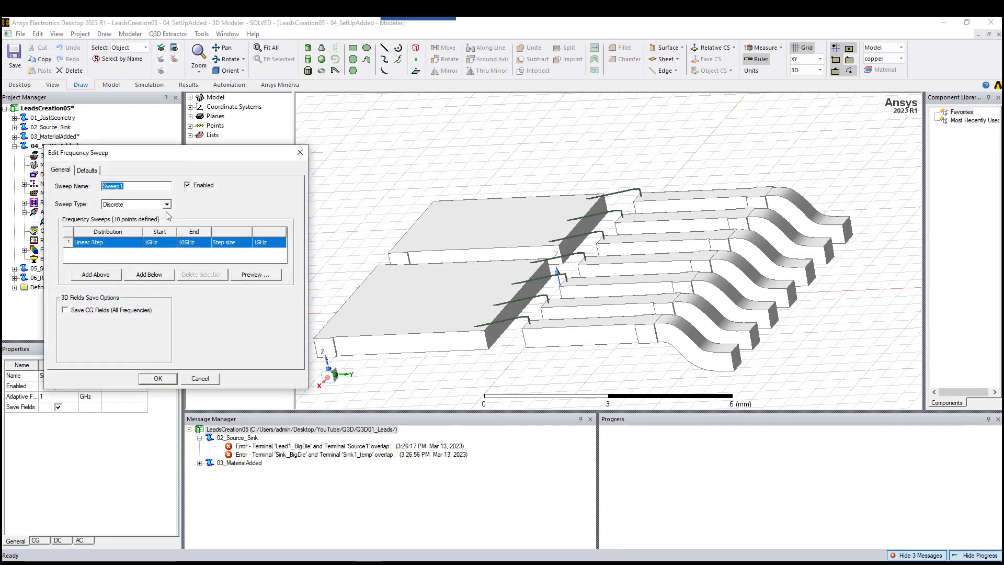
pyautogui.moveTo(190, 154); pyautogui.dragTo(535, 170)
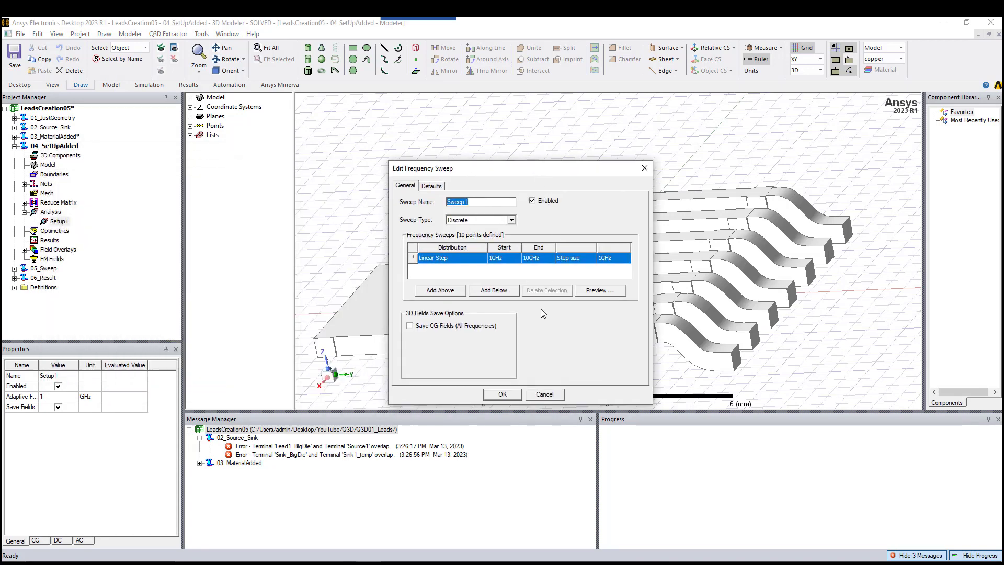
pyautogui.click(510, 222)
pyautogui.click(496, 243)
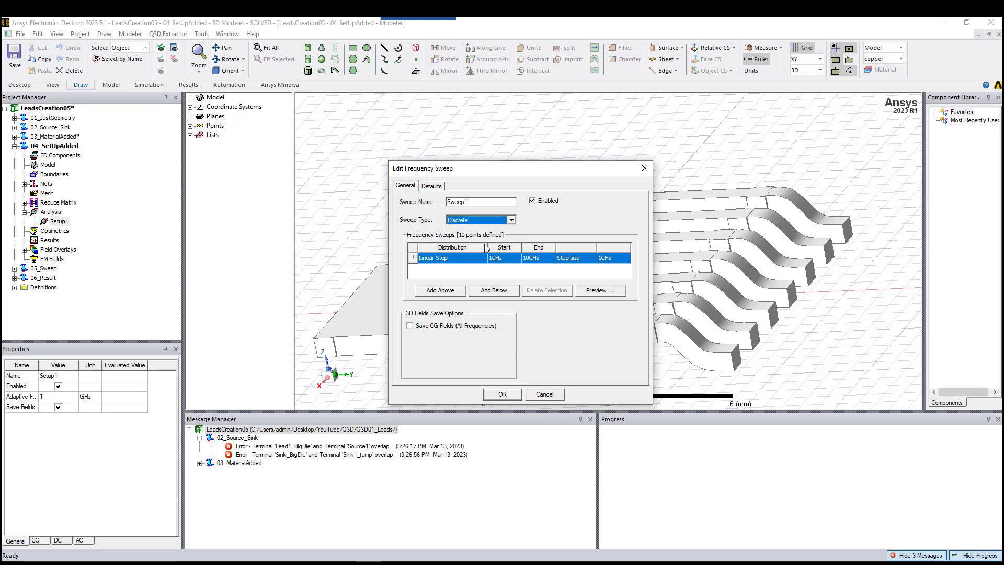
pyautogui.click(486, 222)
pyautogui.click(481, 238)
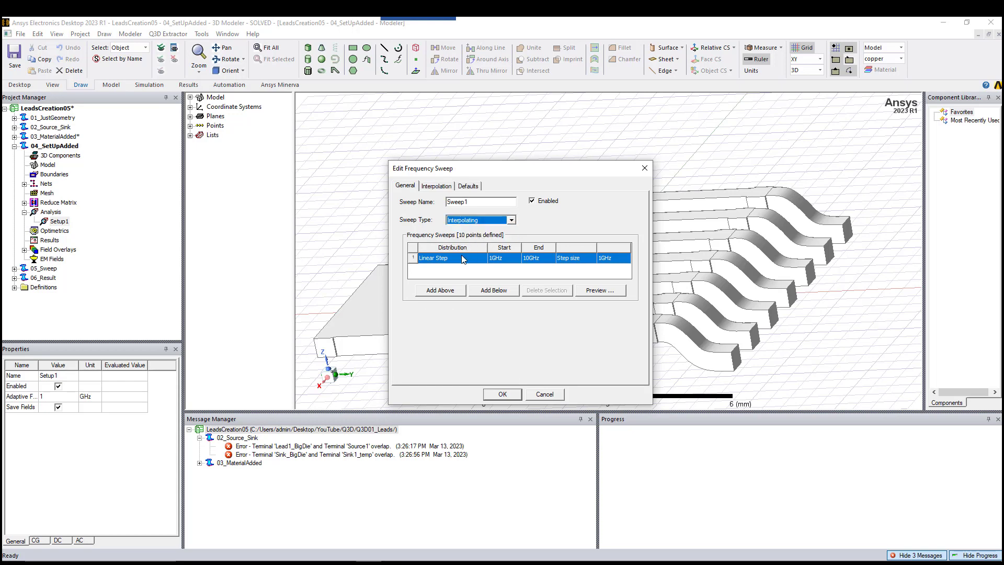
# Define the first sweep range as Linear Count from 0.001 GHz to 0.5 GHz with 401 points
pyautogui.click(512, 258)
pyautogui.press('BackSpace')
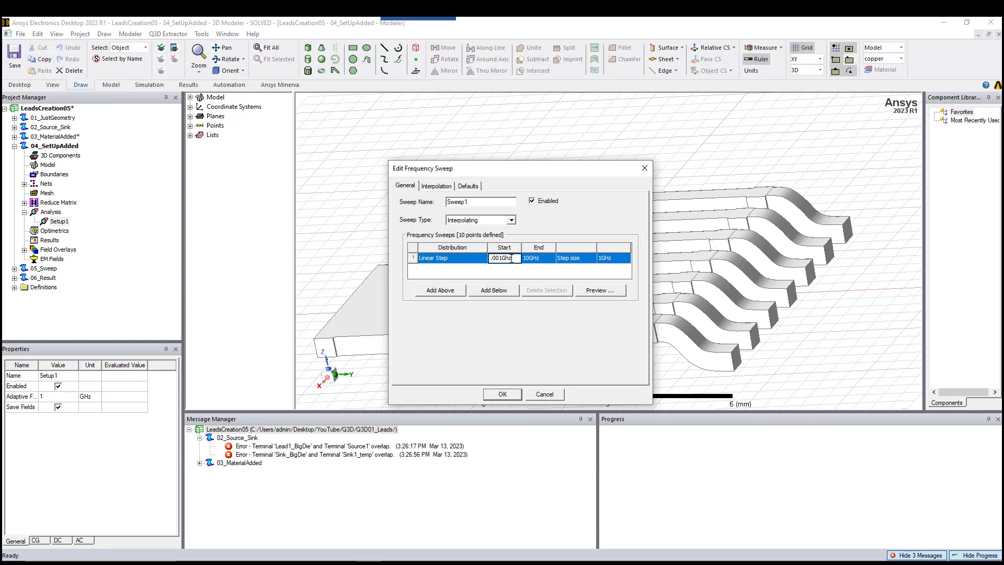
pyautogui.press('Tab')
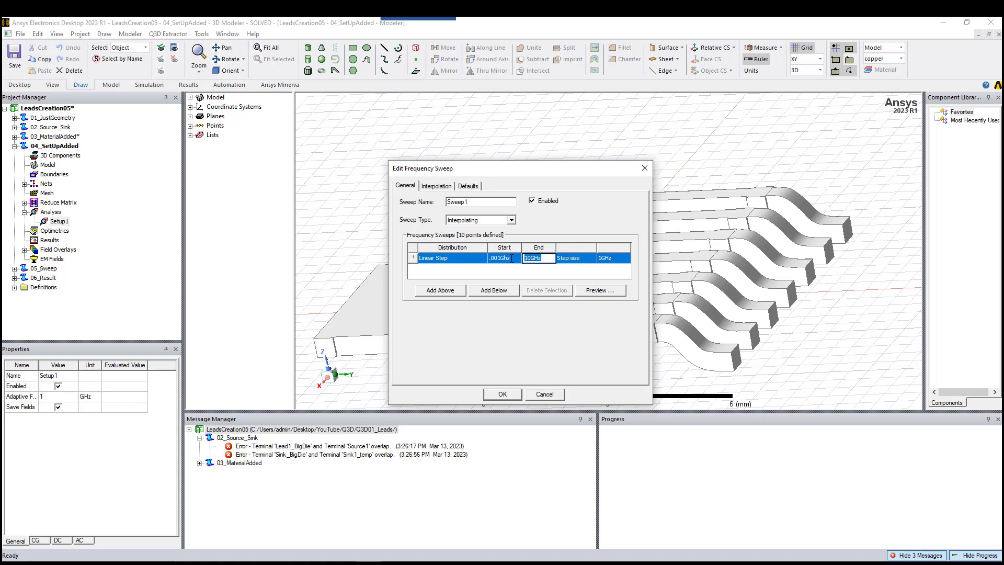
pyautogui.write('.5Gh')
pyautogui.press('BackSpace')
pyautogui.write('H')
pyautogui.click(452, 258)
pyautogui.click(442, 281)
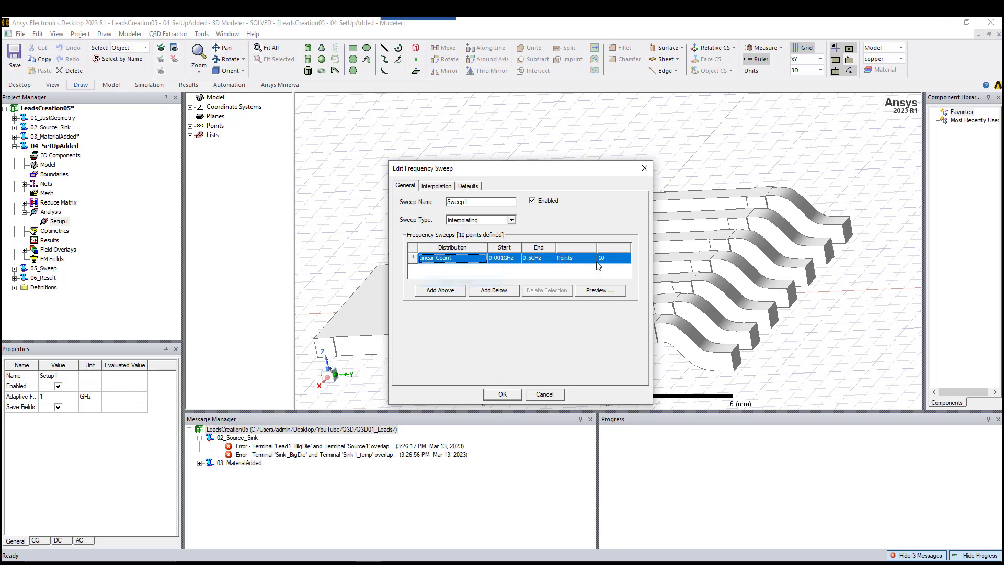
pyautogui.click(605, 261)
pyautogui.write('401')
# Add a second Linear Count range from 0.5 GHz to 2 GHz below the first and accept the sweep
pyautogui.click(483, 294)
pyautogui.click(510, 270)
pyautogui.write('.5')
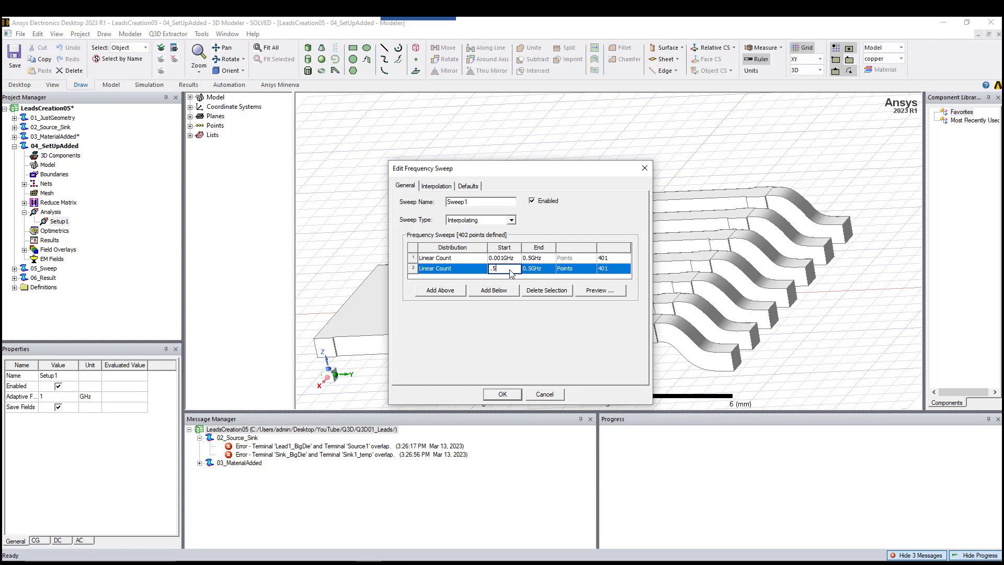
pyautogui.write('z')
pyautogui.press('Tab')
pyautogui.write('2GH')
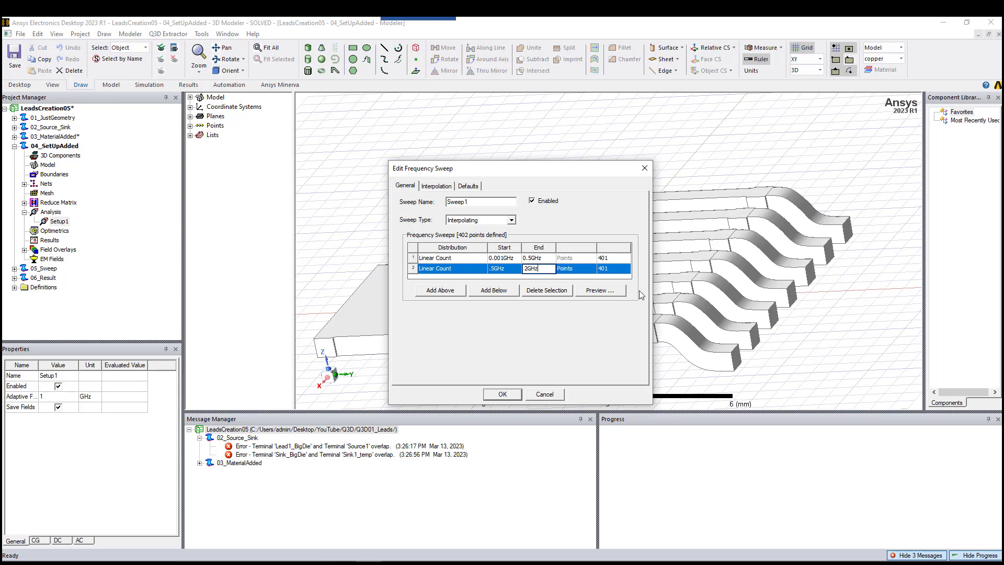
pyautogui.click(503, 394)
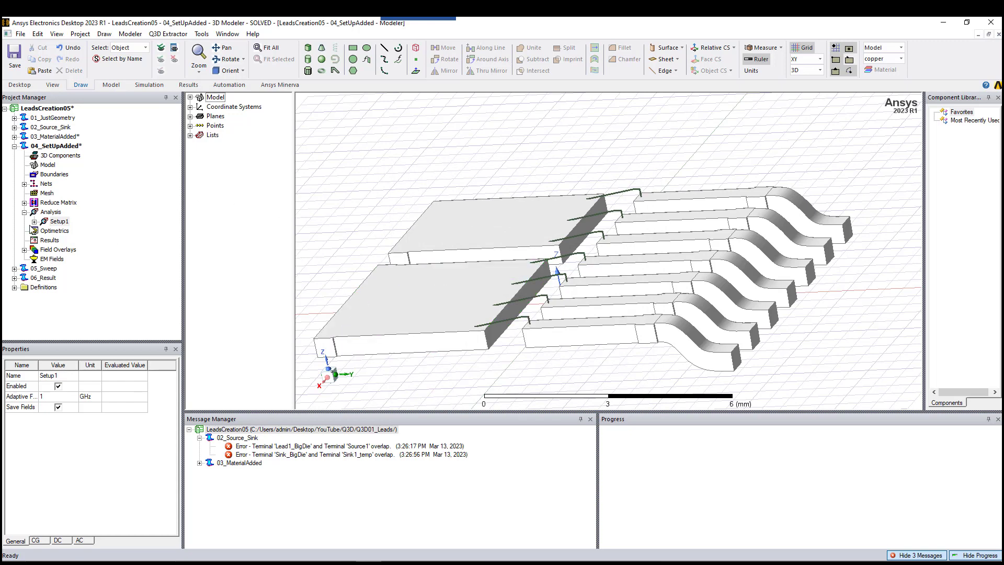
# Expand Setup1 to check for Sweep1, collapse 04_SetUpAdded, then open 05_Sweep and view its Sweep1 properties
pyautogui.click(34, 222)
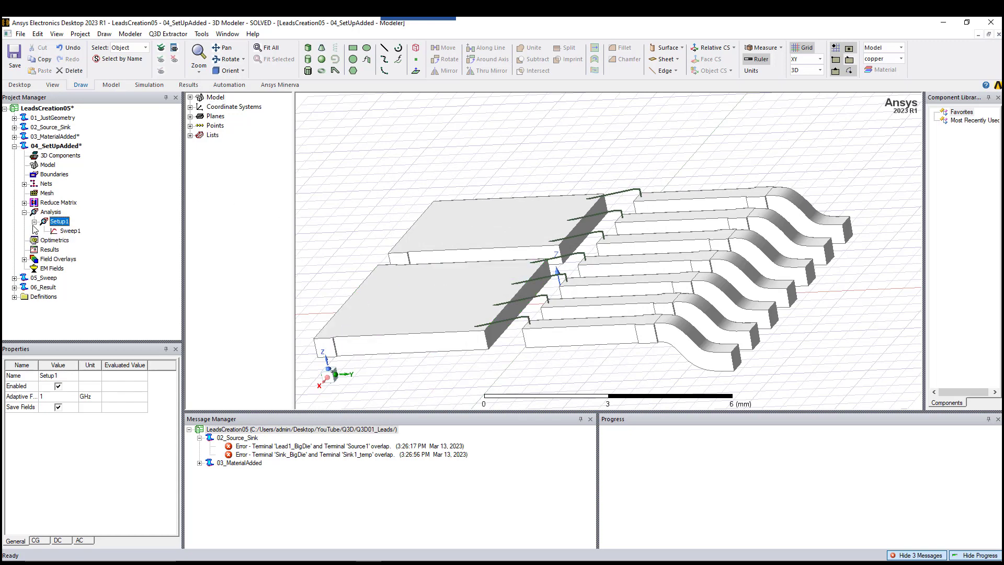
pyautogui.click(15, 147)
pyautogui.click(28, 155)
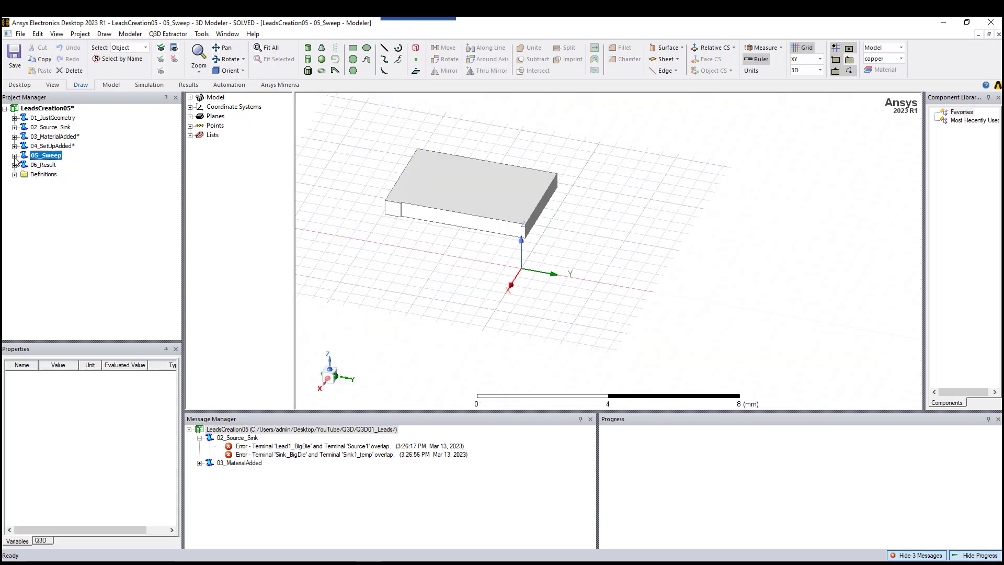
pyautogui.click(15, 157)
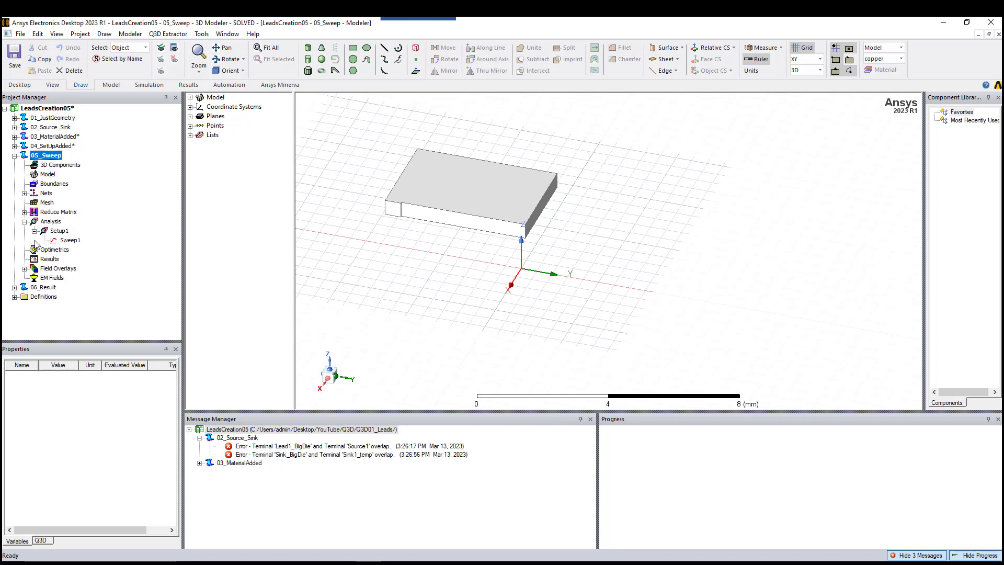
pyautogui.click(56, 240)
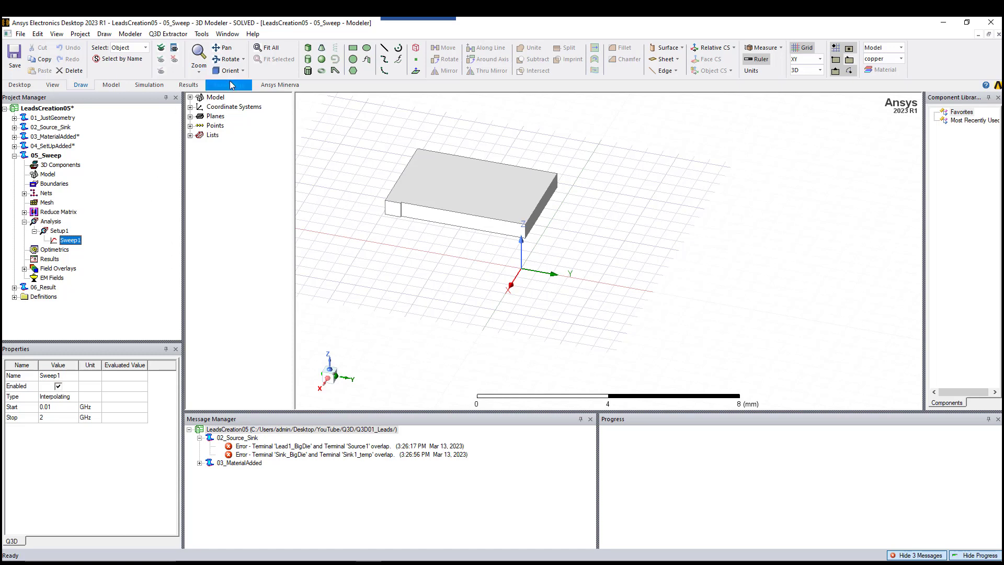
# Clear the messages for the 02_Source_Sink and 03_MaterialAdded designs
pyautogui.rightClick(320, 449)
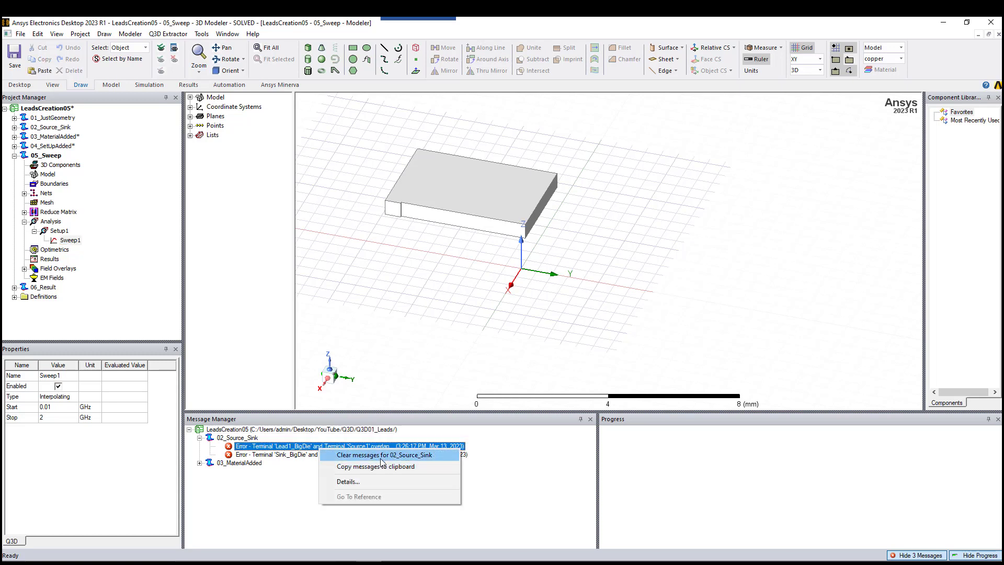
pyautogui.click(384, 456)
pyautogui.rightClick(326, 438)
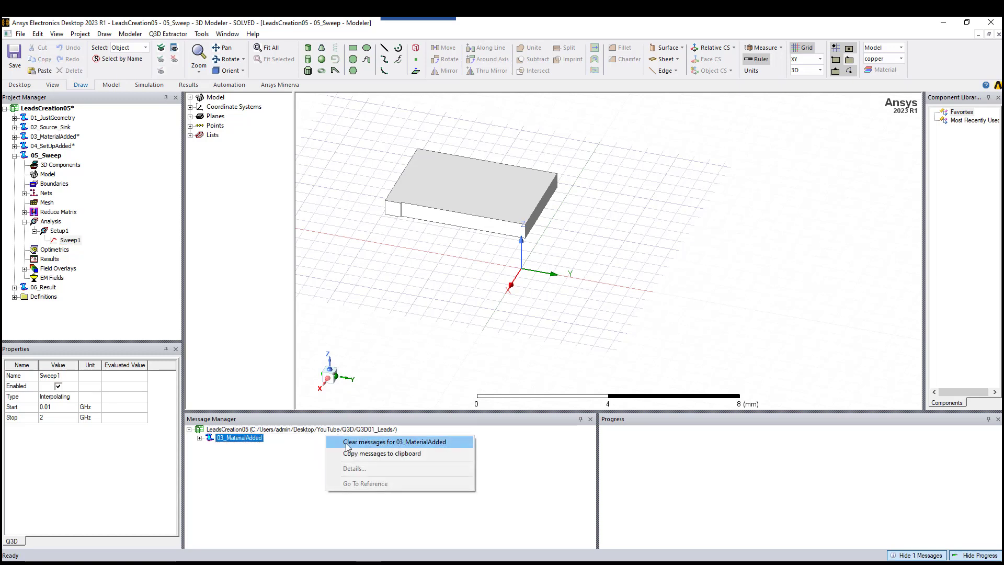
pyautogui.click(347, 445)
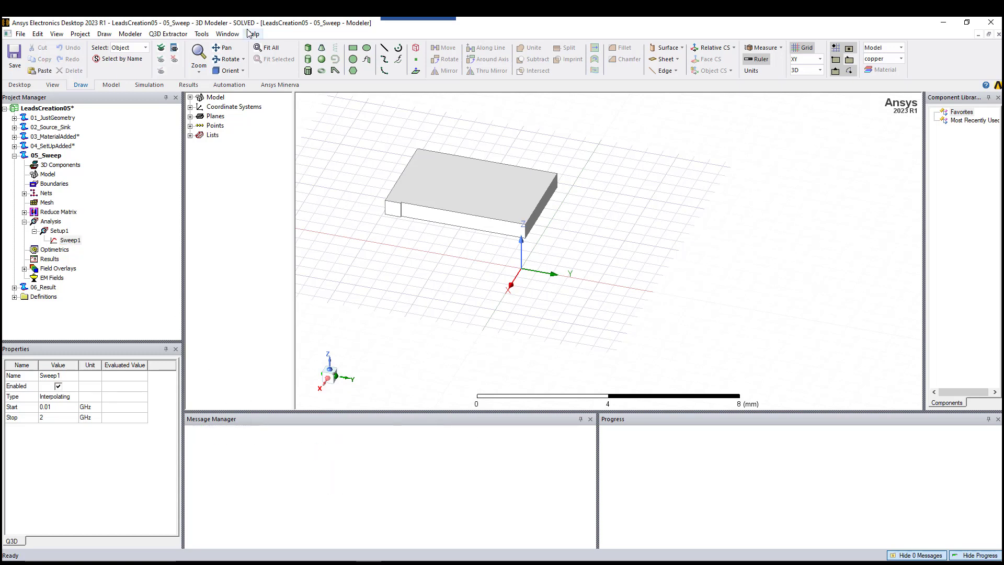
# Run the validation check on the 05_Sweep design and close its report
pyautogui.click(229, 85)
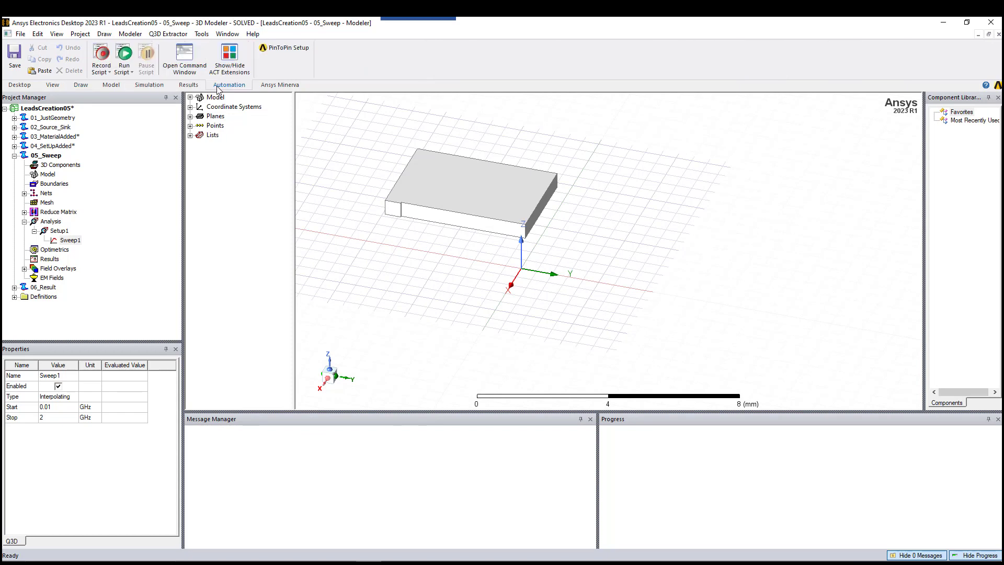
pyautogui.click(158, 85)
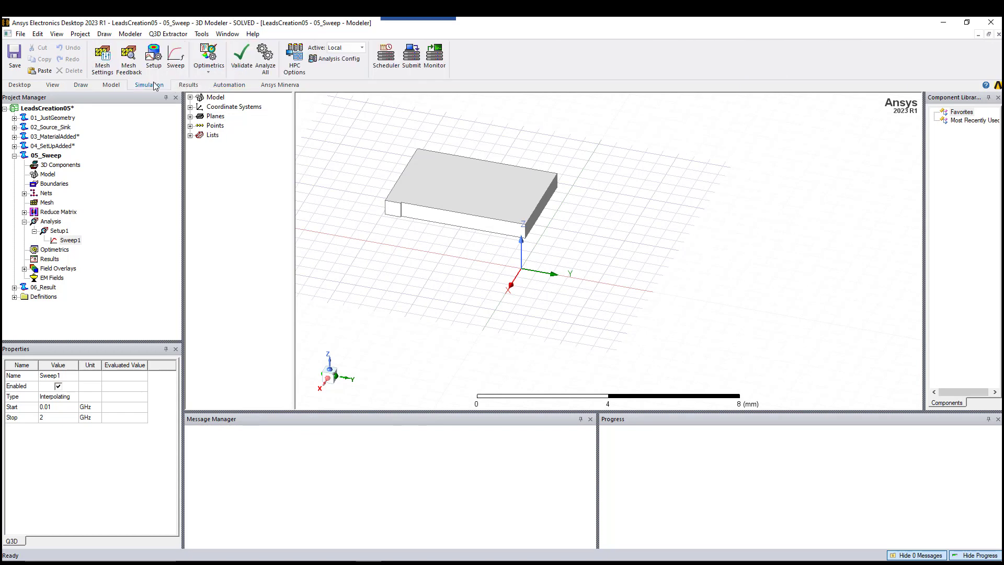
pyautogui.click(238, 56)
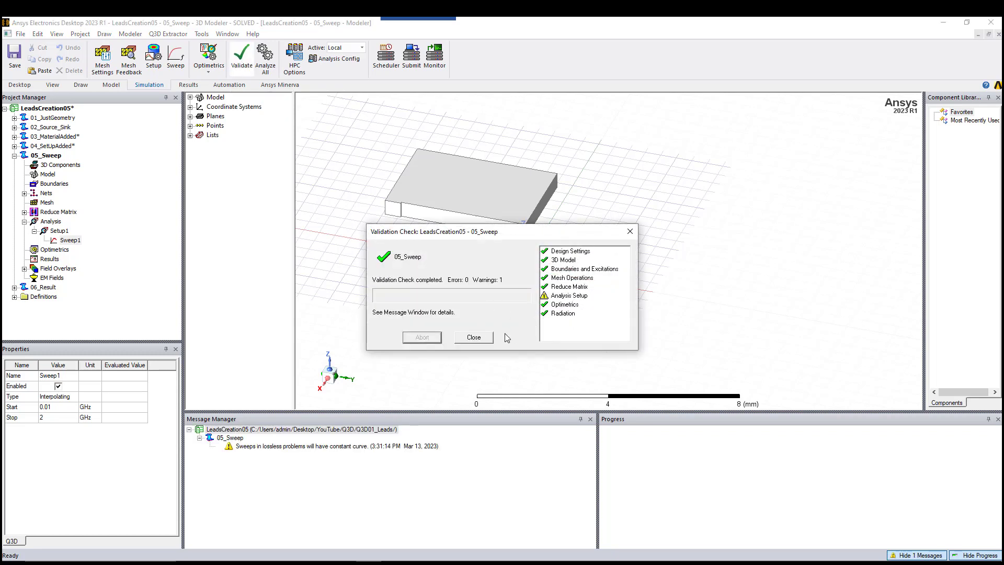
pyautogui.click(474, 337)
pyautogui.click(12, 233)
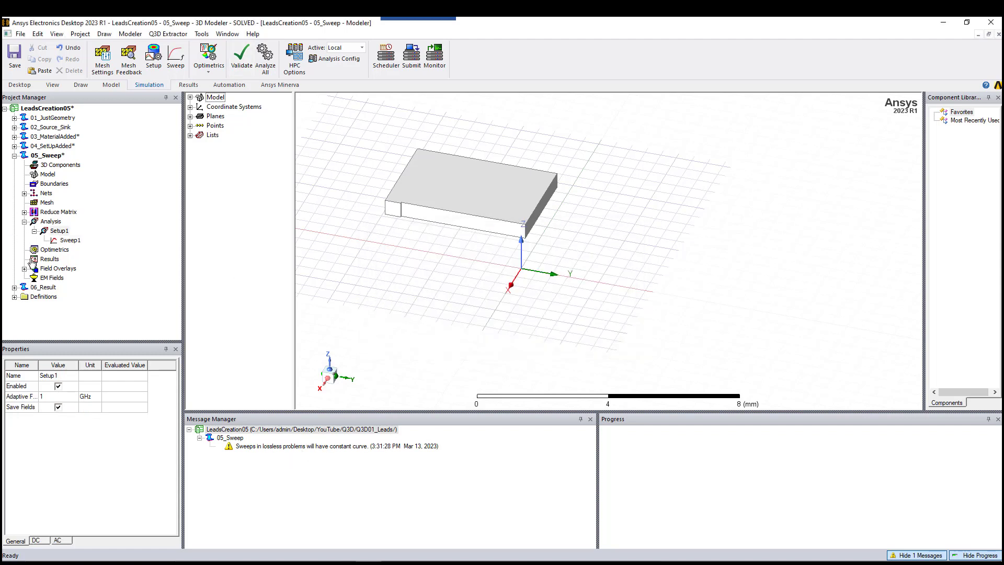
# Collapse 05_Sweep, look through the contents of the 06_Result design, and collapse it again
pyautogui.click(15, 156)
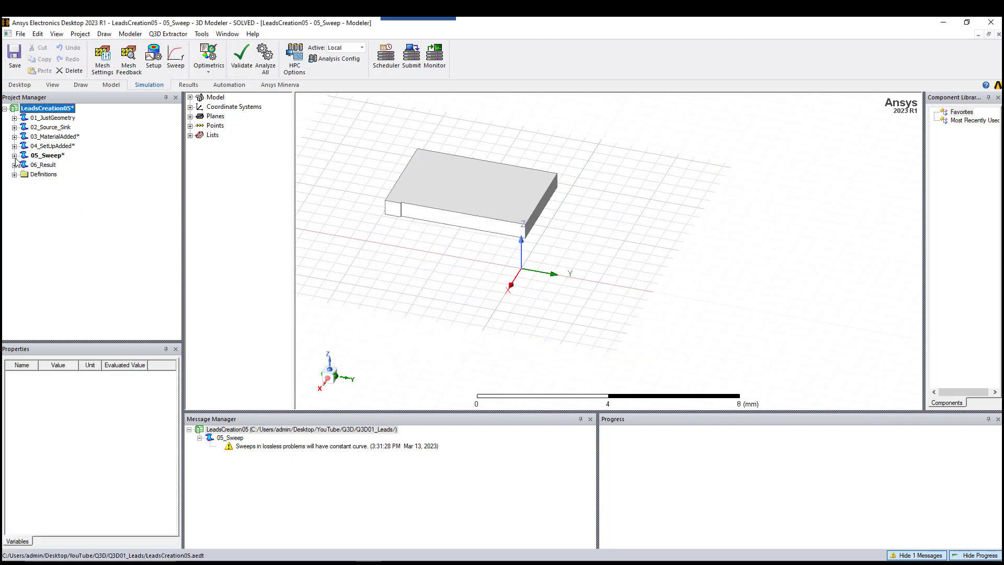
pyautogui.click(45, 165)
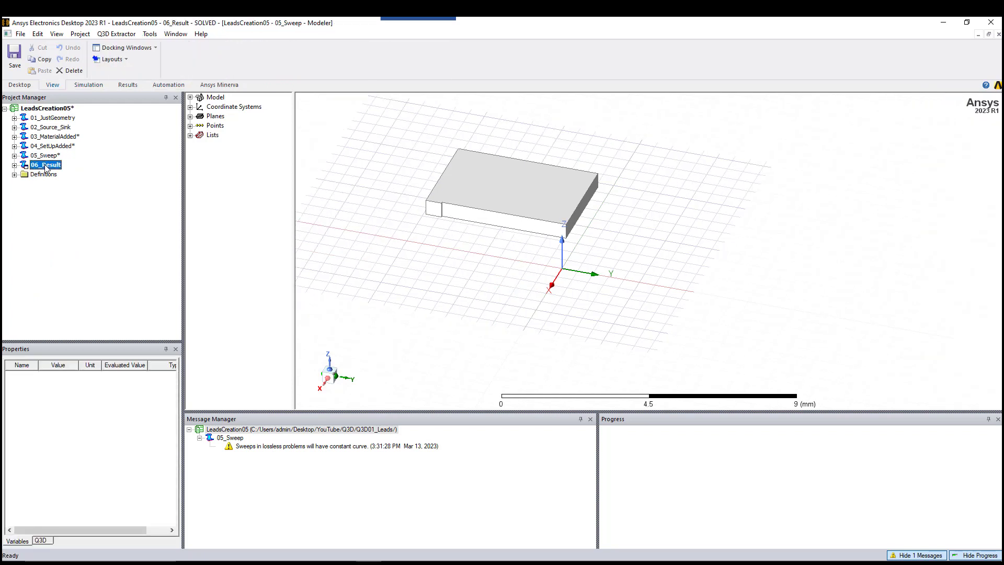
pyautogui.click(14, 165)
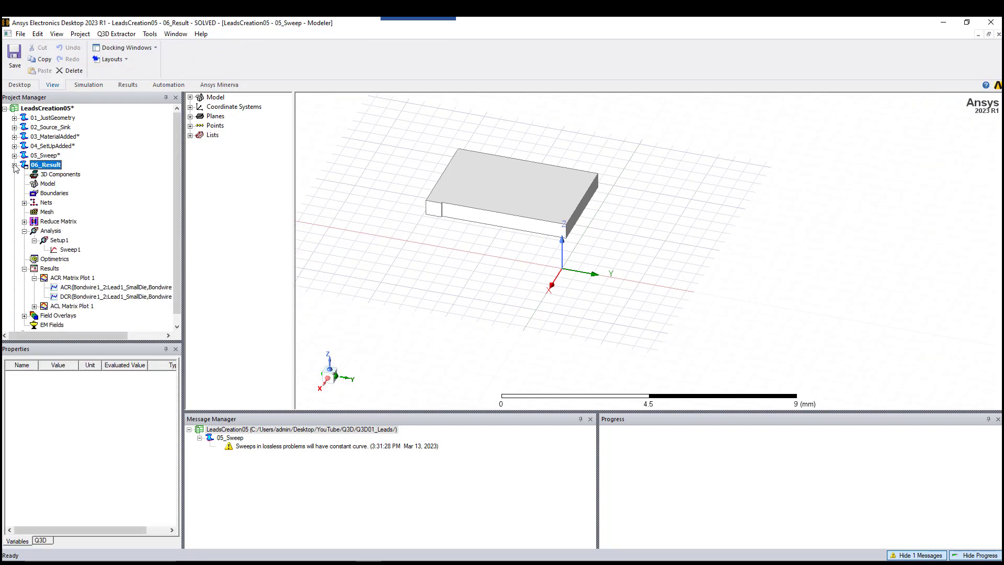
pyautogui.click(15, 166)
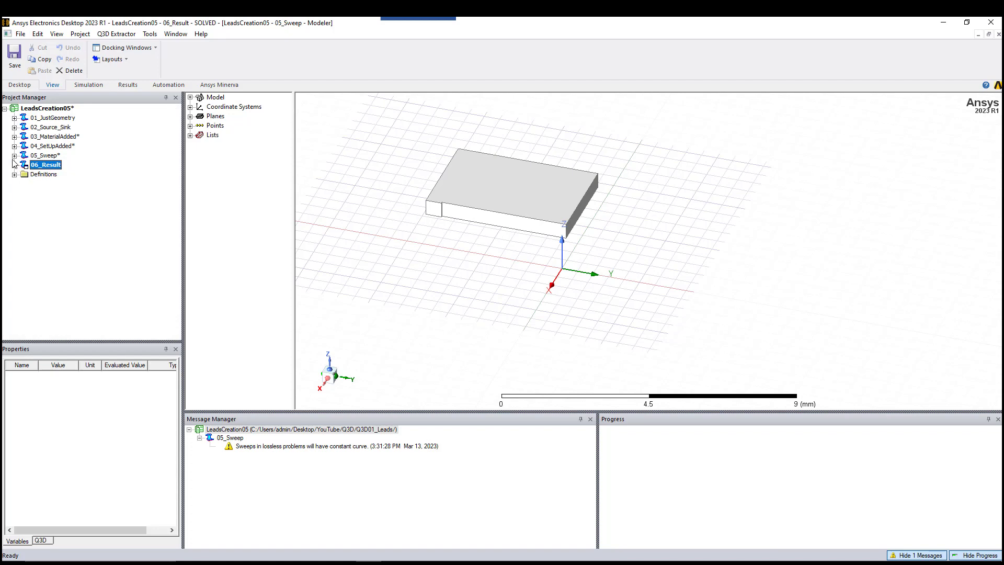
# In 05_Sweep, create a rectangular matrix plot of ACL(Bondwire1_2:Lead2_SmallDie,Bondwire1_2:Lead2_SmallDie) for Setup1 : Sweep1
pyautogui.click(14, 156)
pyautogui.rightClick(52, 260)
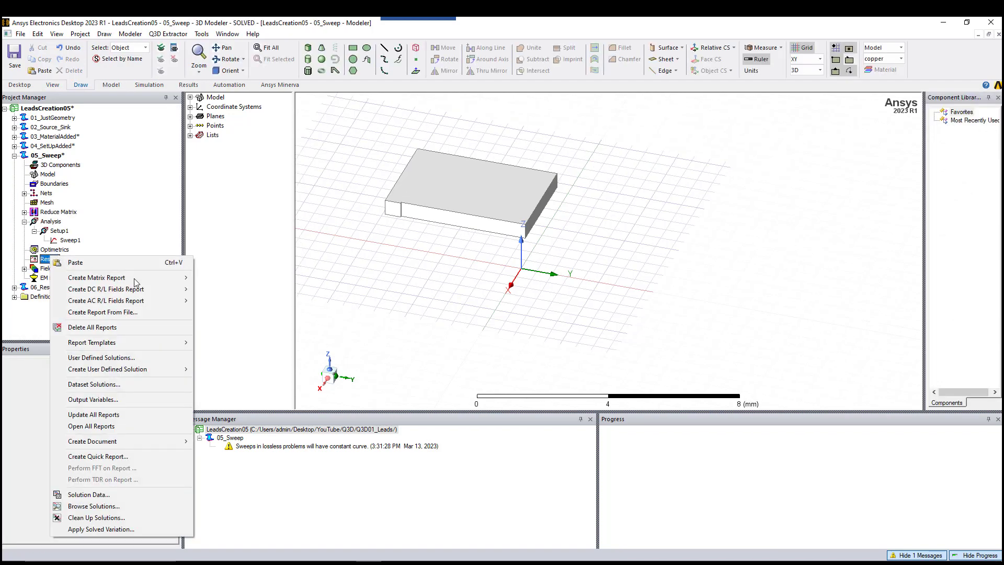
pyautogui.moveTo(157, 278)
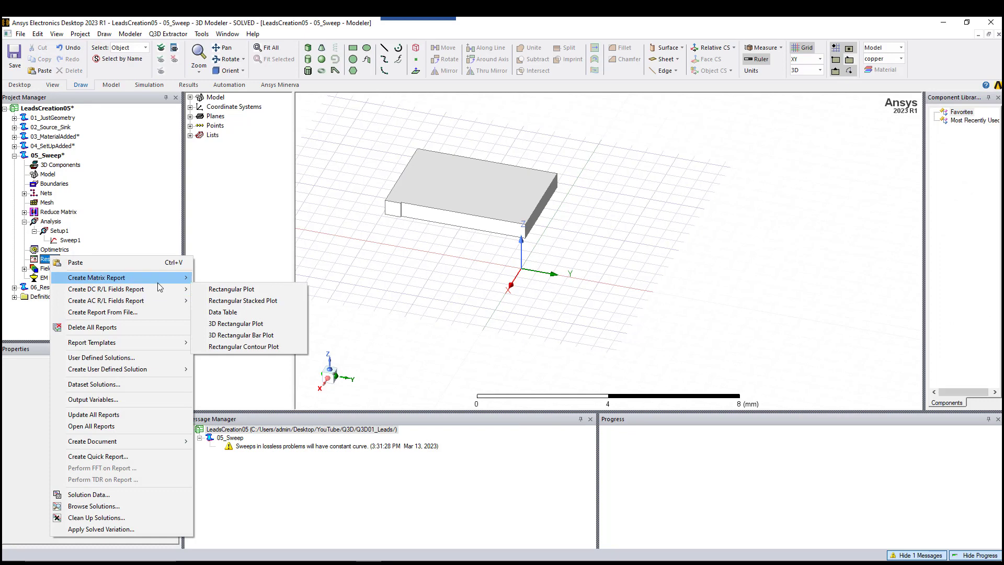
pyautogui.click(225, 281)
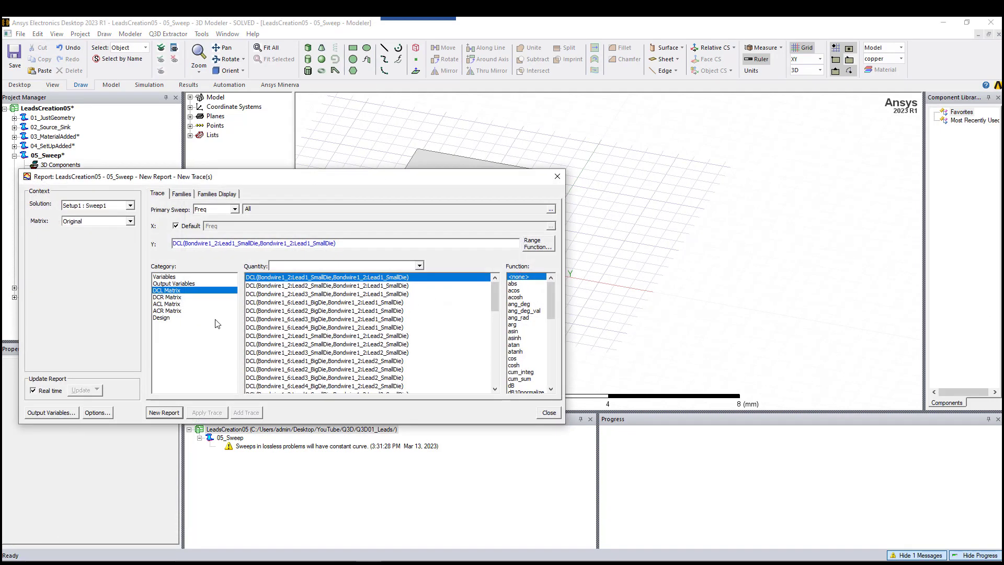
pyautogui.click(175, 304)
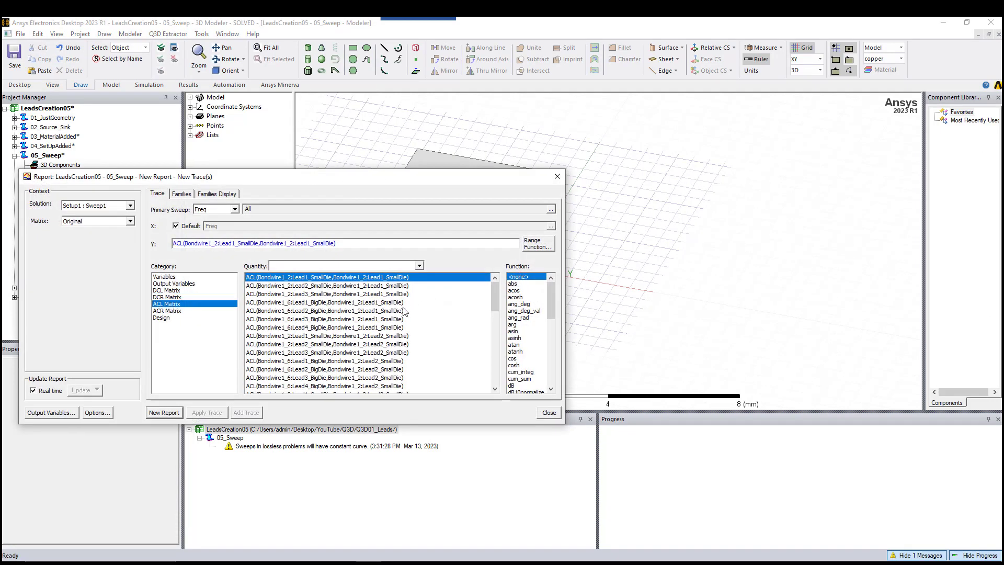
pyautogui.click(333, 345)
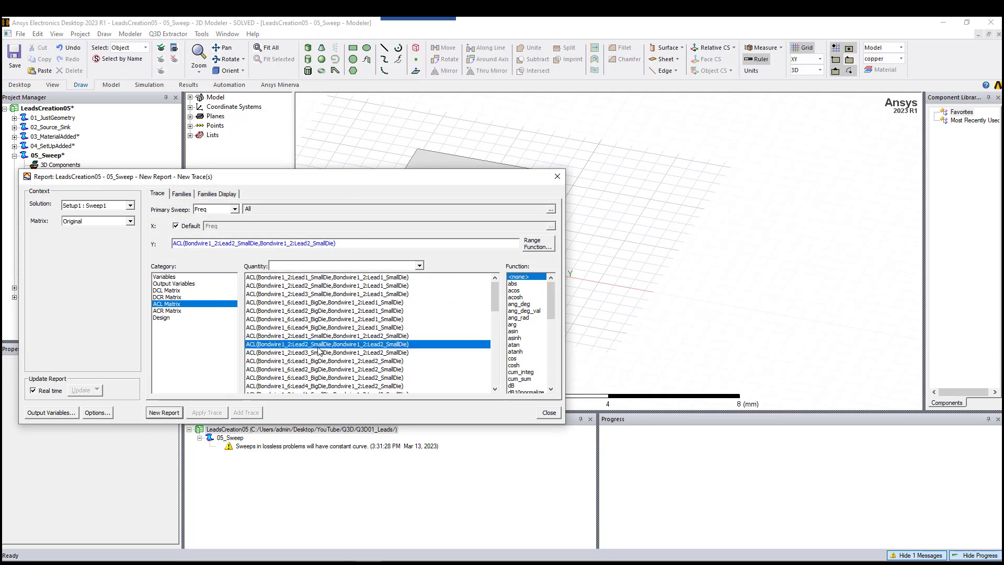
pyautogui.click(175, 412)
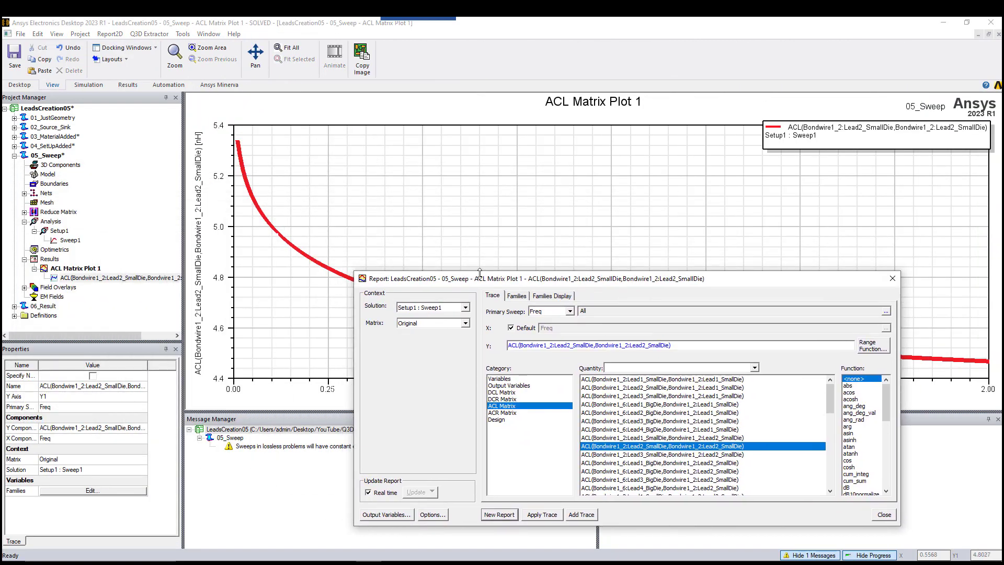
# Add a DCL(Bondwire1_2:Lead2_SmallDie,Bondwire1_2:Lead2_SmallDie) trace to ACL Matrix Plot 1 in 05_Sweep and close the report setup
pyautogui.moveTo(505, 283); pyautogui.dragTo(465, 230)
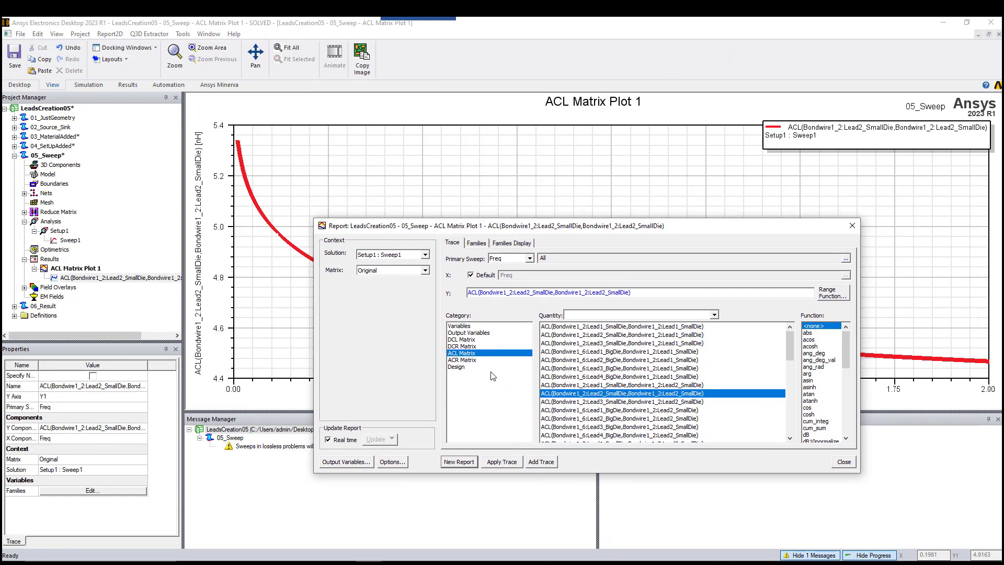
pyautogui.click(460, 340)
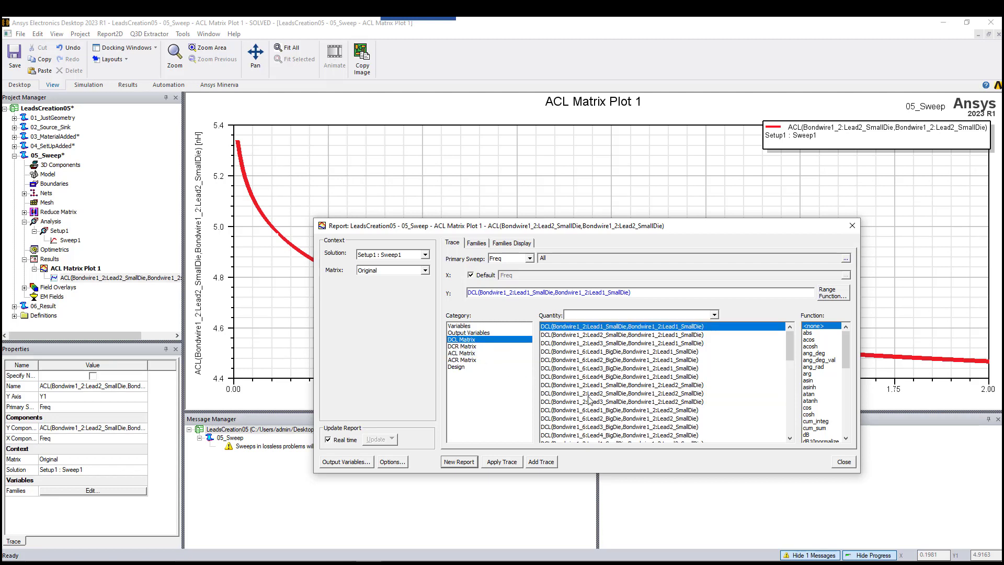
pyautogui.click(601, 395)
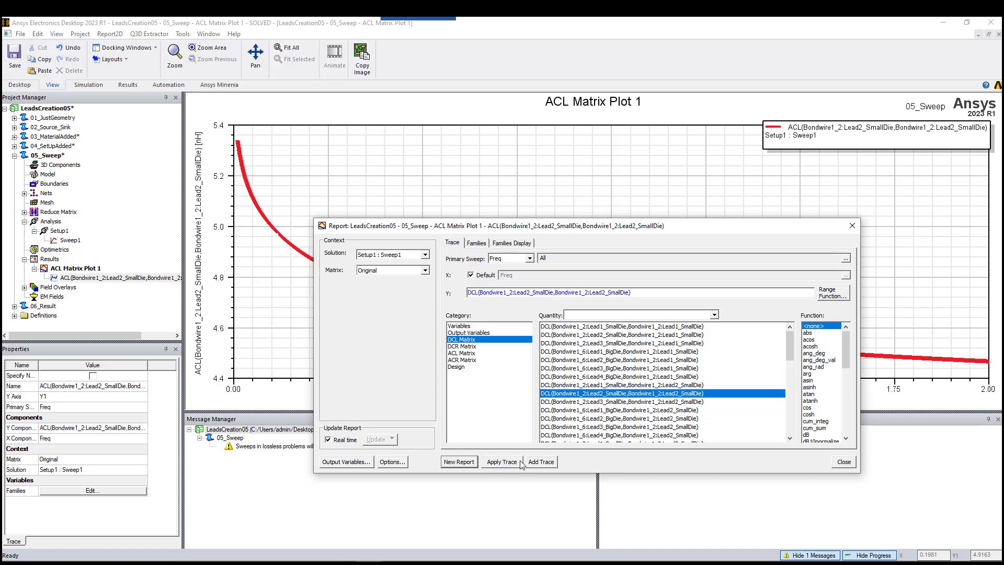
pyautogui.click(536, 462)
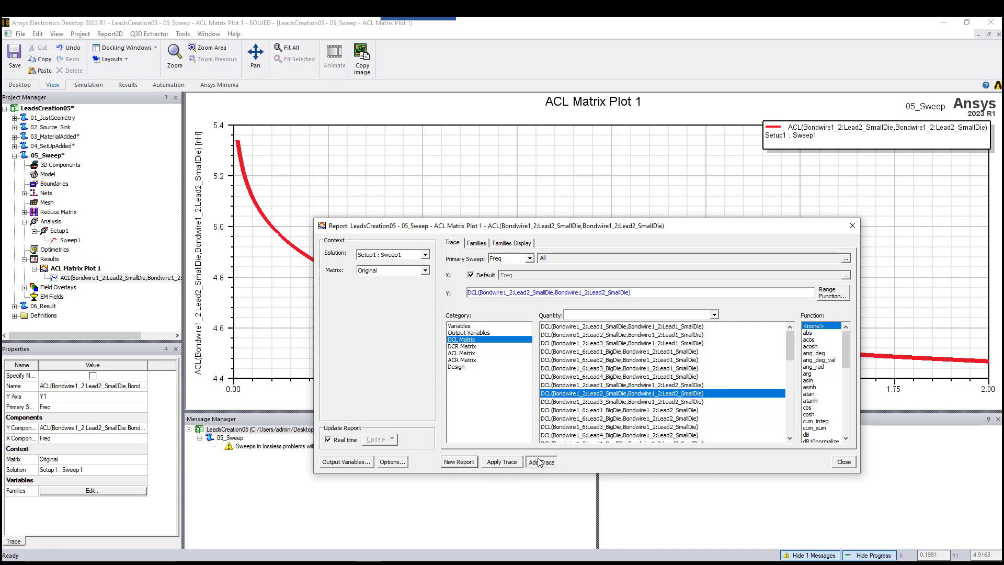
pyautogui.click(843, 462)
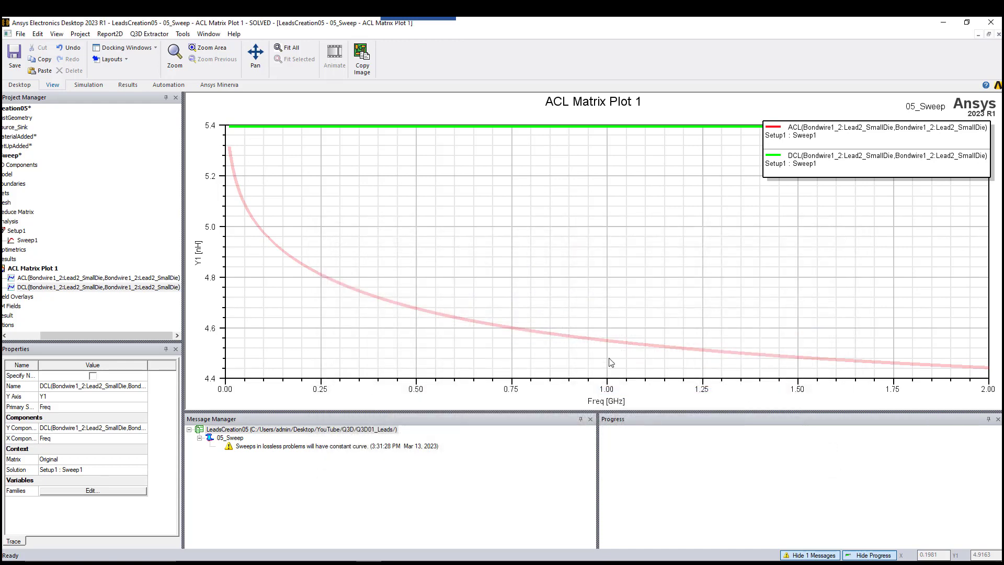
# Set the frequency axis scaling of the 05_Sweep ACL Matrix Plot 1 to Log
pyautogui.doubleClick(422, 388)
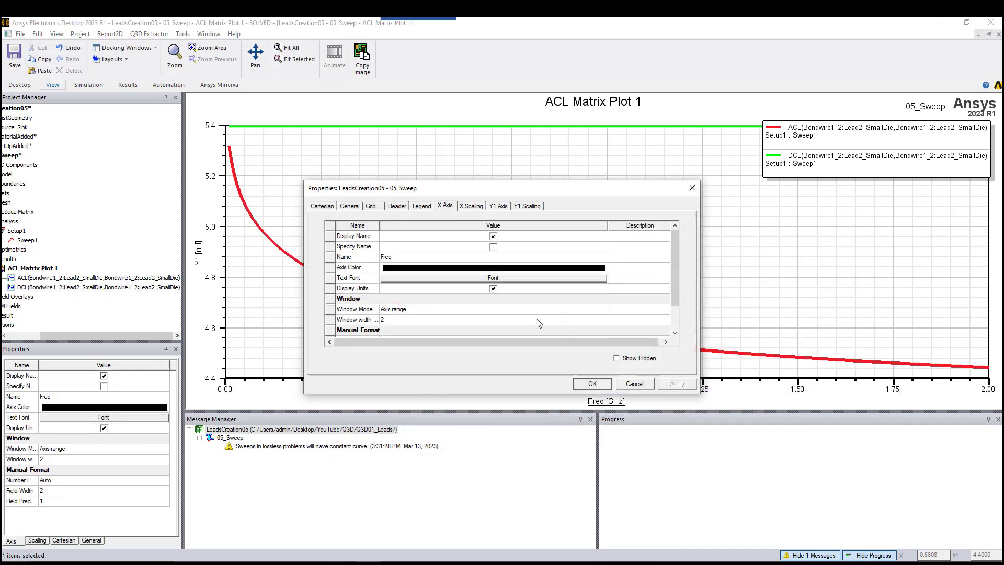
pyautogui.click(472, 206)
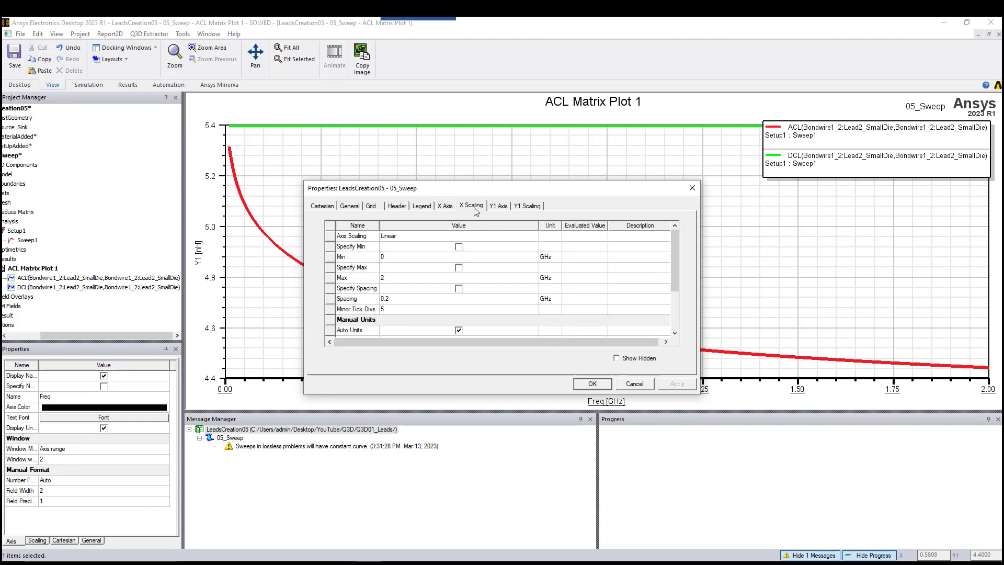
pyautogui.click(473, 239)
pyautogui.click(426, 262)
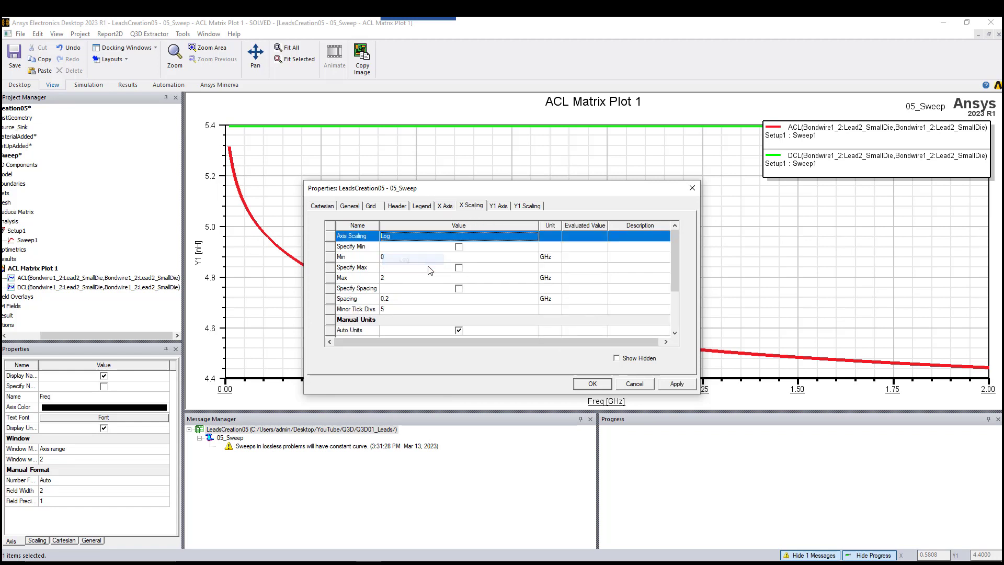
pyautogui.click(590, 384)
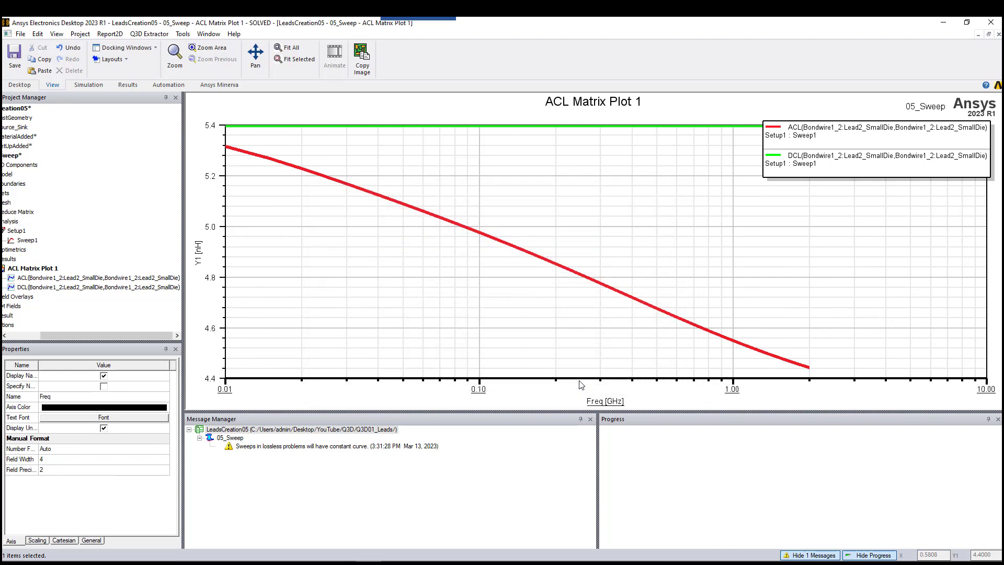
# Collapse 05_Sweep and open ACR Matrix Plot 1 from the results of the 06_Result design
pyautogui.moveTo(133, 334); pyautogui.dragTo(63, 336)
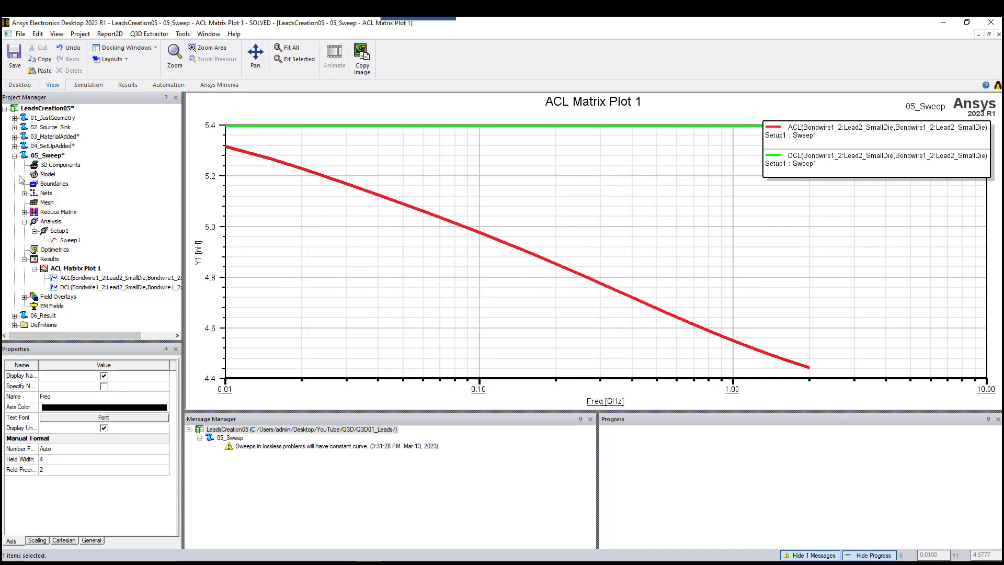
pyautogui.click(15, 156)
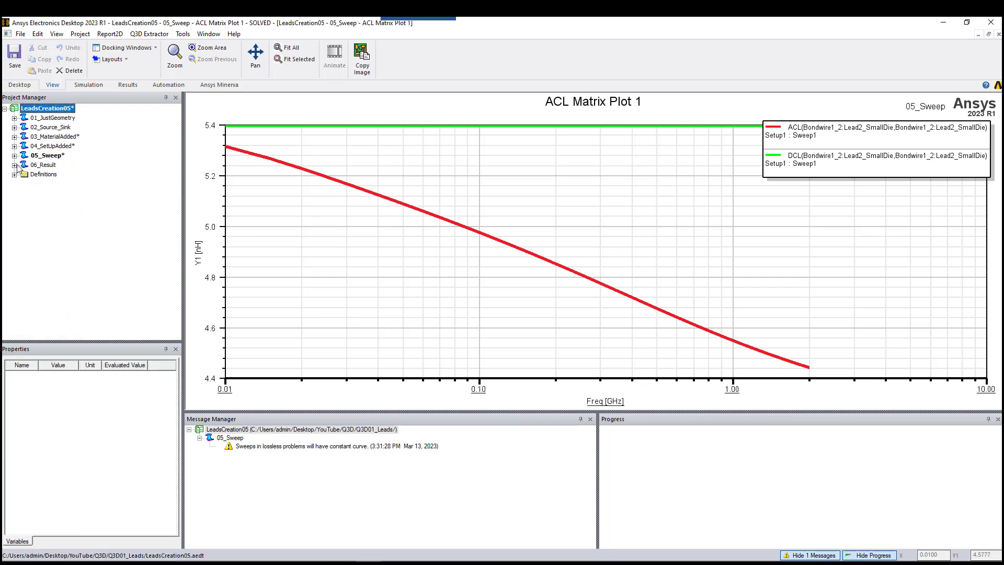
pyautogui.click(14, 165)
pyautogui.doubleClick(51, 166)
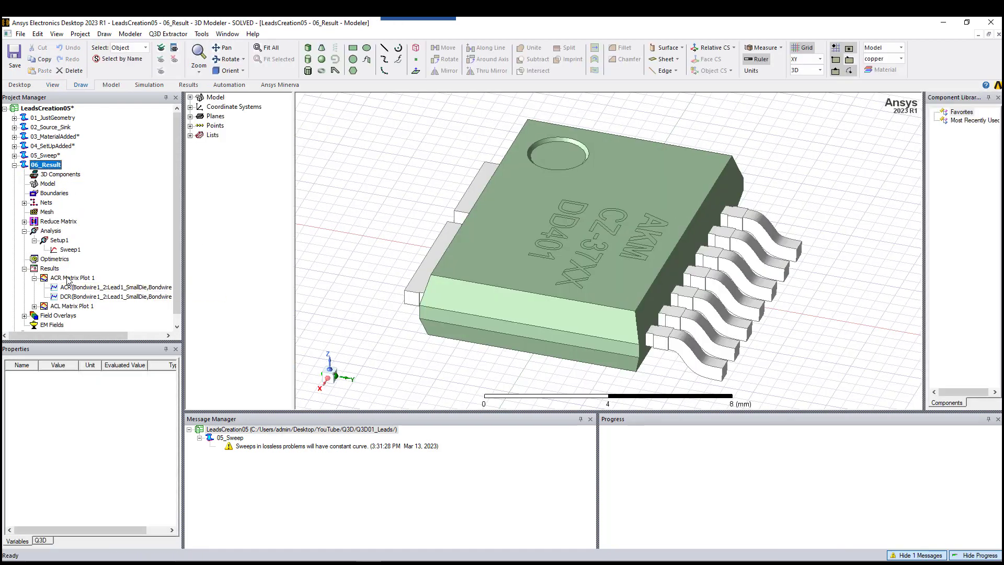
pyautogui.doubleClick(68, 279)
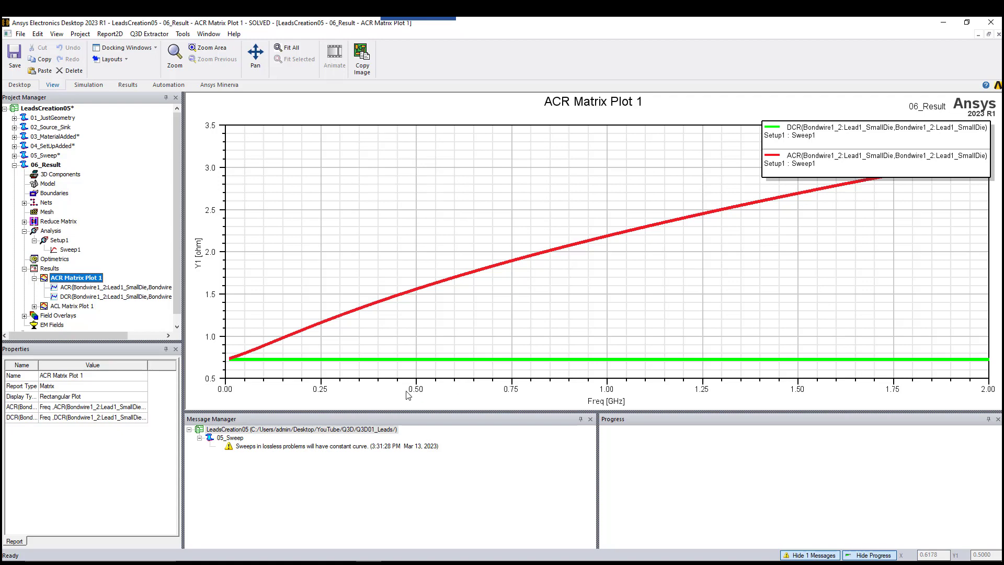
# Set the frequency axis of ACR Matrix Plot 1 to Log scaling and move the legend below the end of the ACR curve
pyautogui.doubleClick(424, 389)
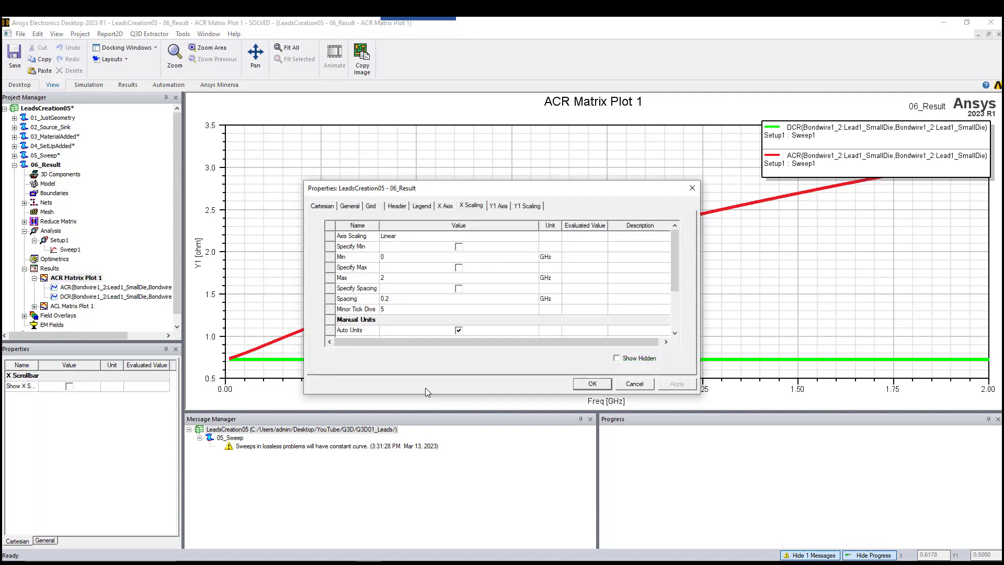
pyautogui.moveTo(493, 194); pyautogui.dragTo(474, 186)
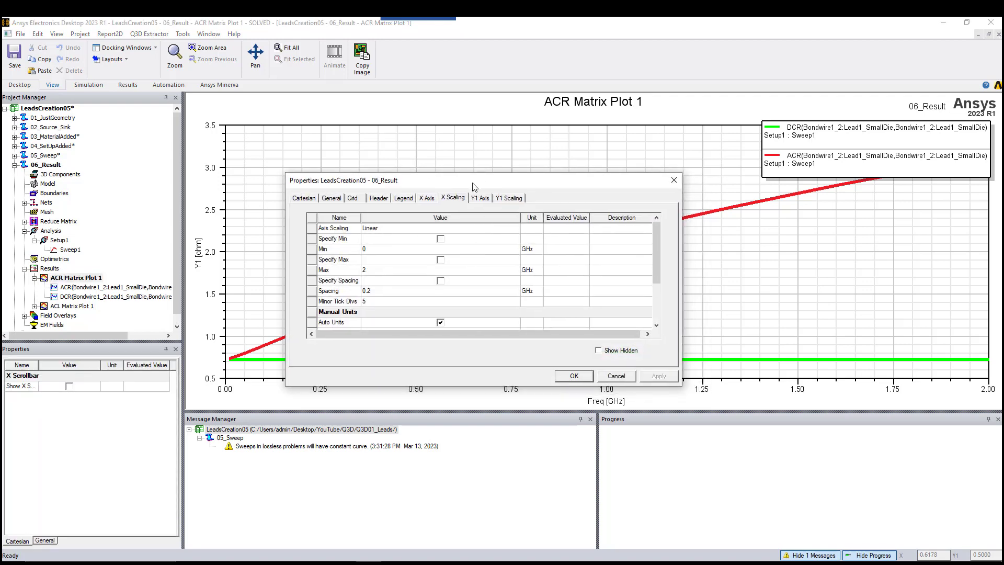
pyautogui.click(462, 230)
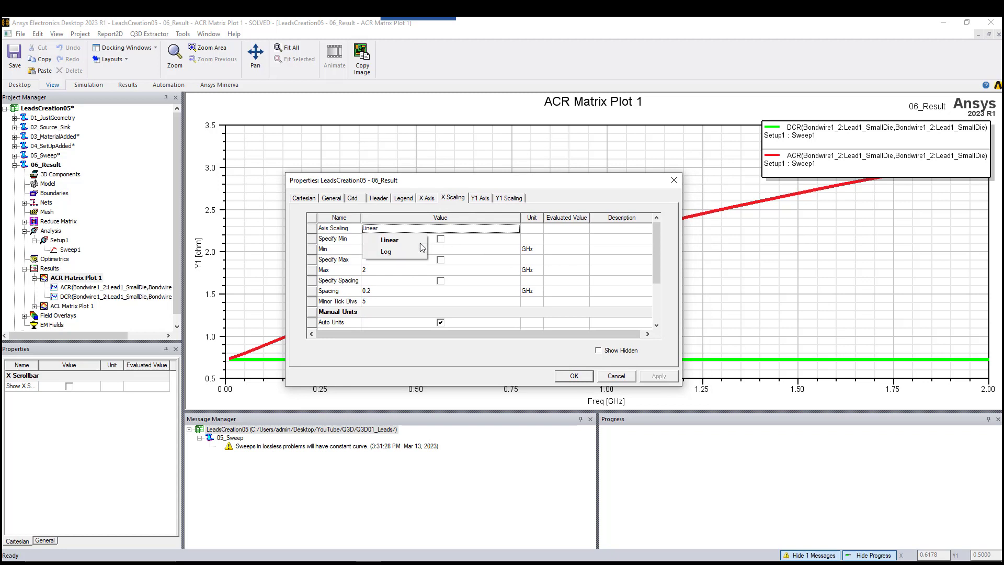
pyautogui.click(391, 249)
pyautogui.click(574, 377)
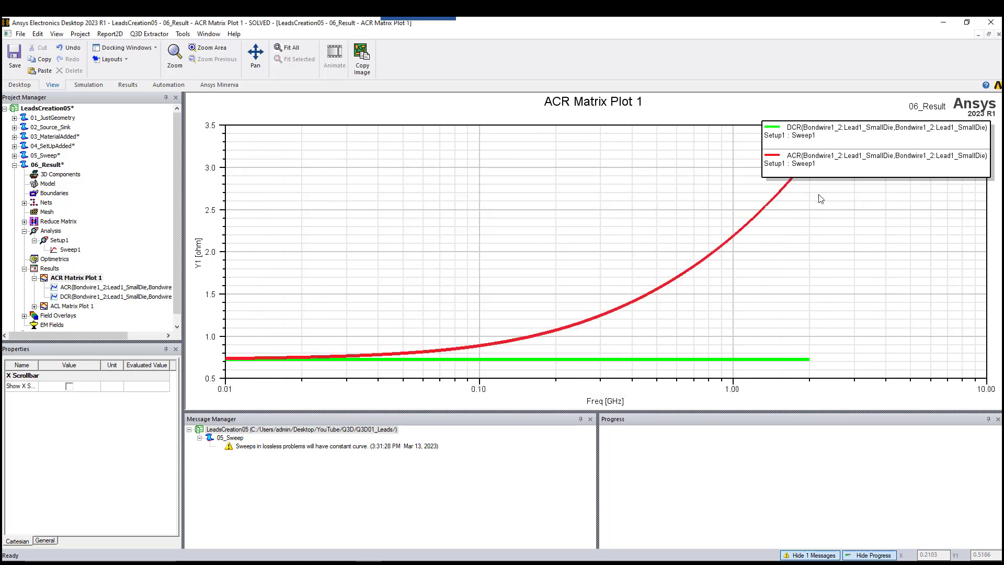
pyautogui.moveTo(844, 140); pyautogui.dragTo(809, 219)
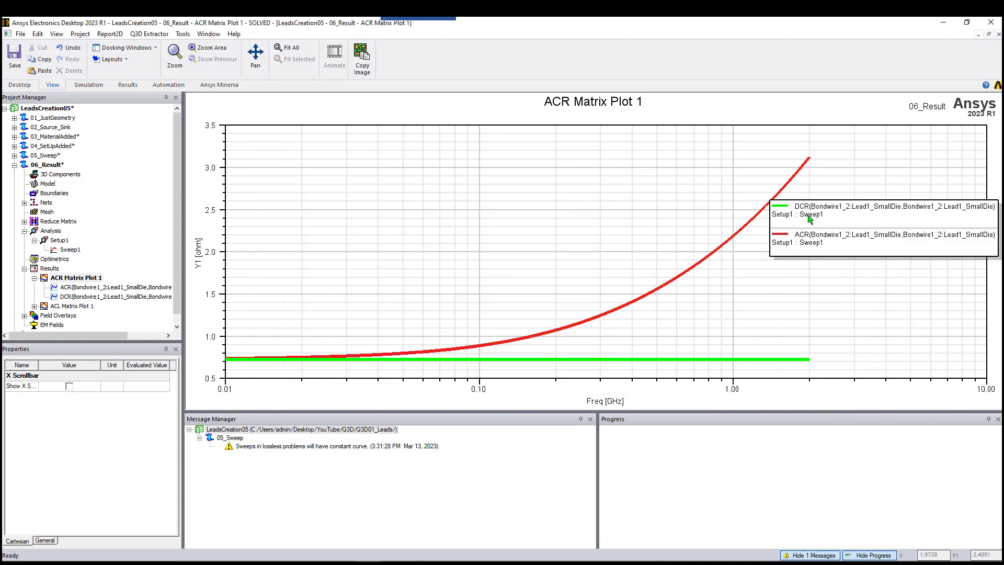
# Open ACL Matrix Plot 1 of the 06_Result design and set its frequency axis scaling to Log
pyautogui.click(34, 306)
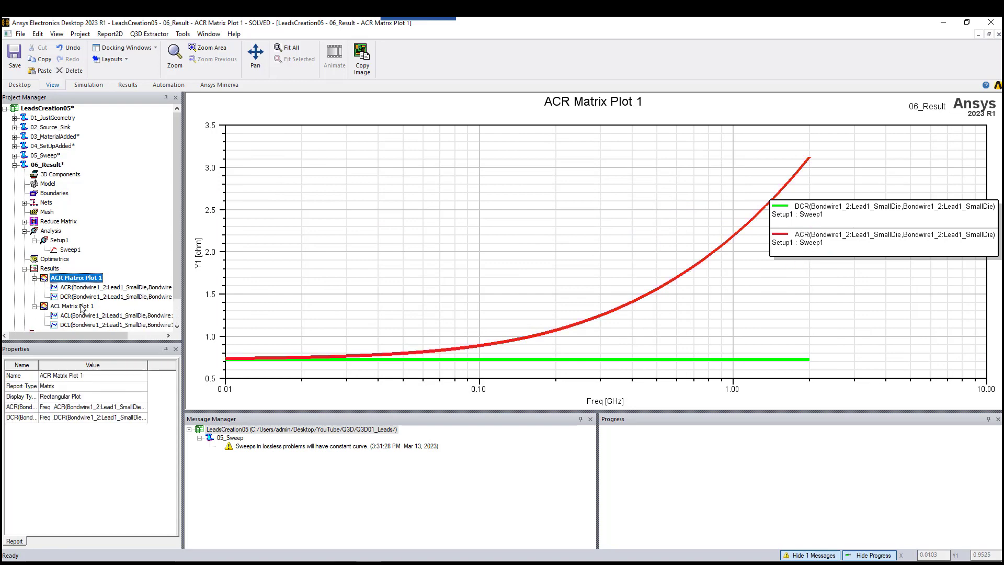
pyautogui.doubleClick(79, 306)
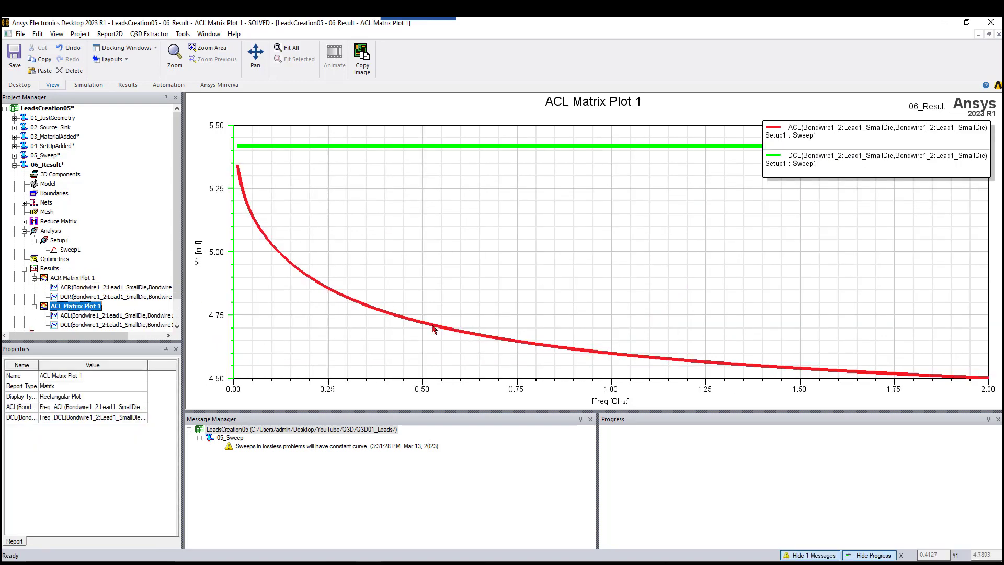
pyautogui.click(583, 378)
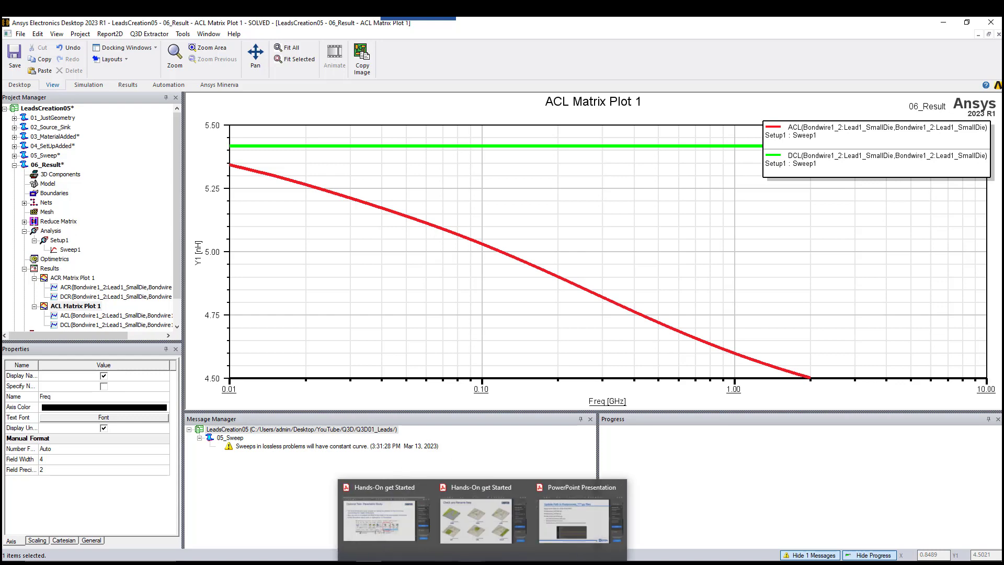
# Switch to the Hands-On get Started presentation showing the Example Geometry slide
pyautogui.moveTo(446, 564)
pyautogui.click(487, 535)
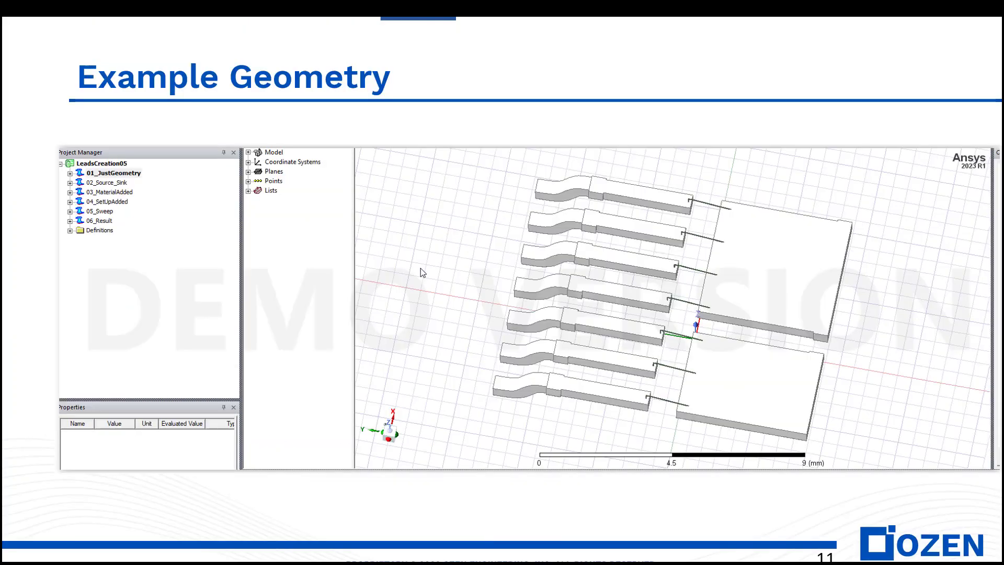